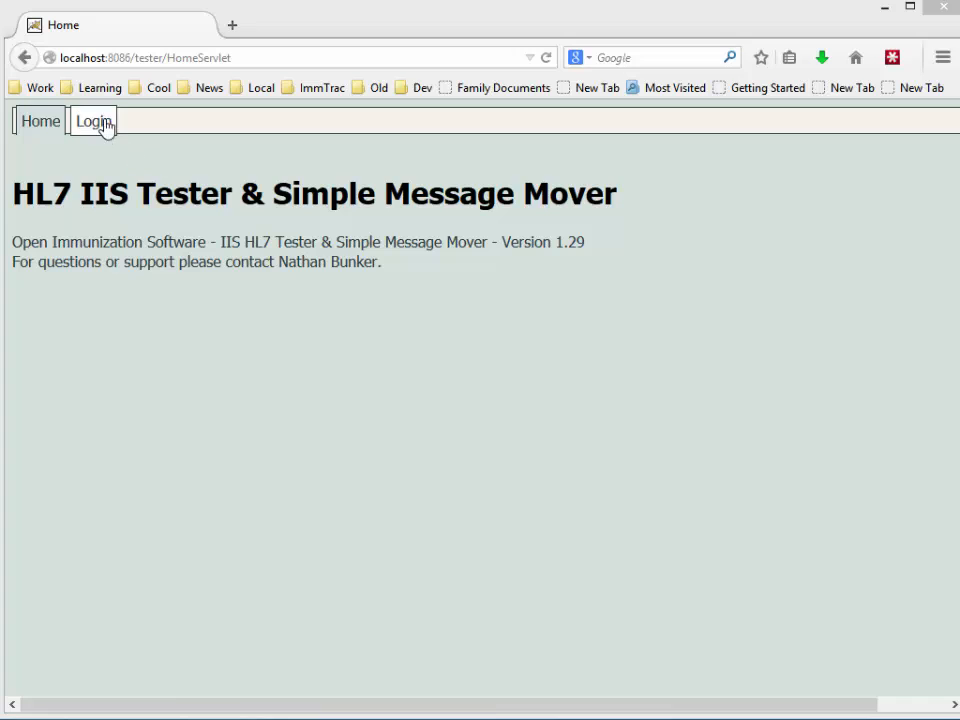
- Log in as admin, re-entering the password after the first attempt is rejected as invalid
{"action": "left_click", "coordinate": [100, 123]}
{"action": "type", "text": "ad"}
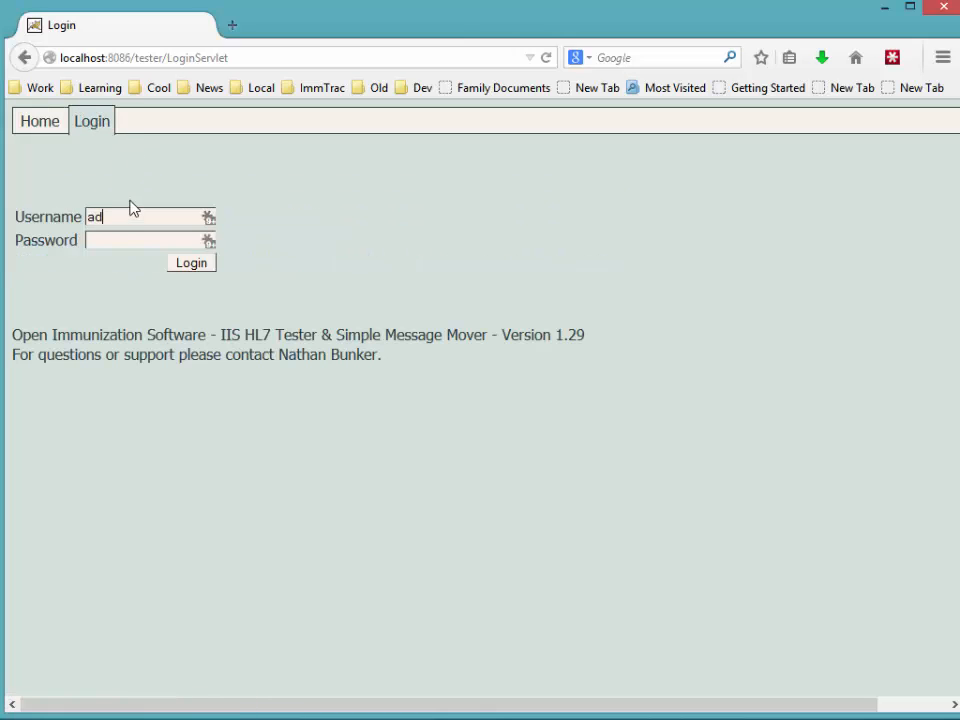
{"action": "type", "text": "miadmin"}
{"action": "key", "text": "Return"}
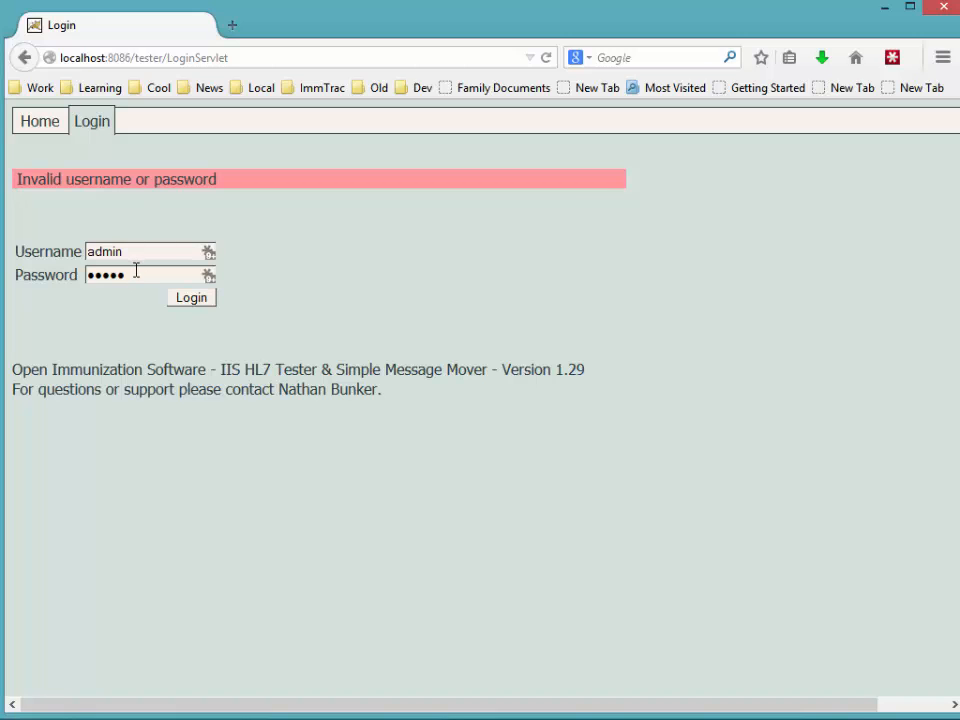
{"action": "left_click_drag", "start_coordinate": [135, 271], "coordinate": [26, 259]}
{"action": "type", "text": "•••••"}
{"action": "key", "text": "Return"}
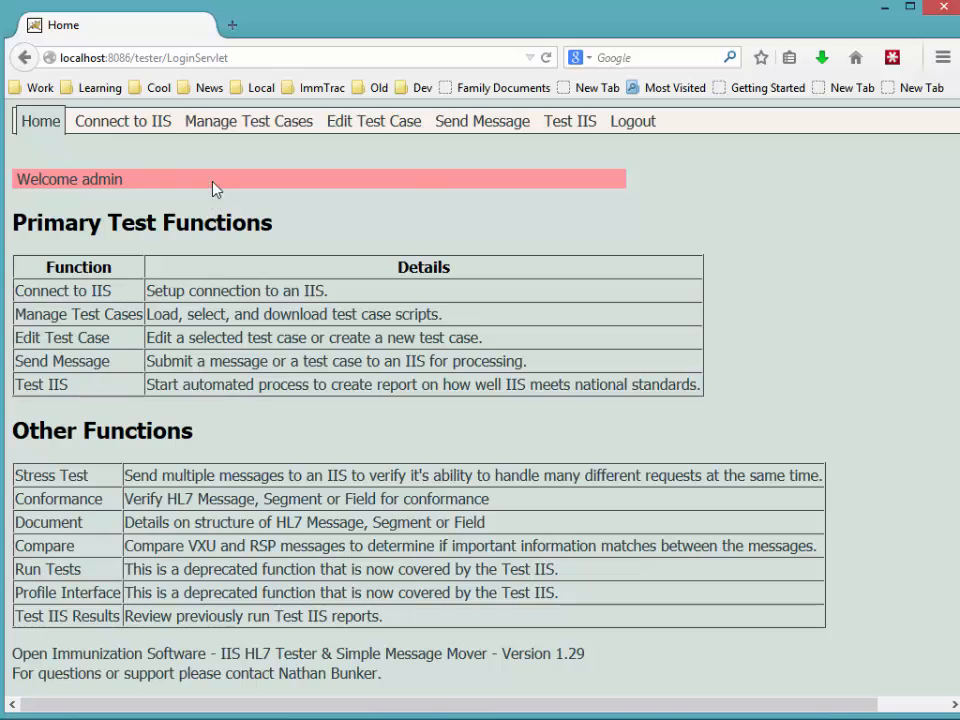
- On Connect to IIS, switch the active account to DQA Test so its POST connection appears
{"action": "left_click", "coordinate": [120, 123]}
{"action": "left_click", "coordinate": [137, 232]}
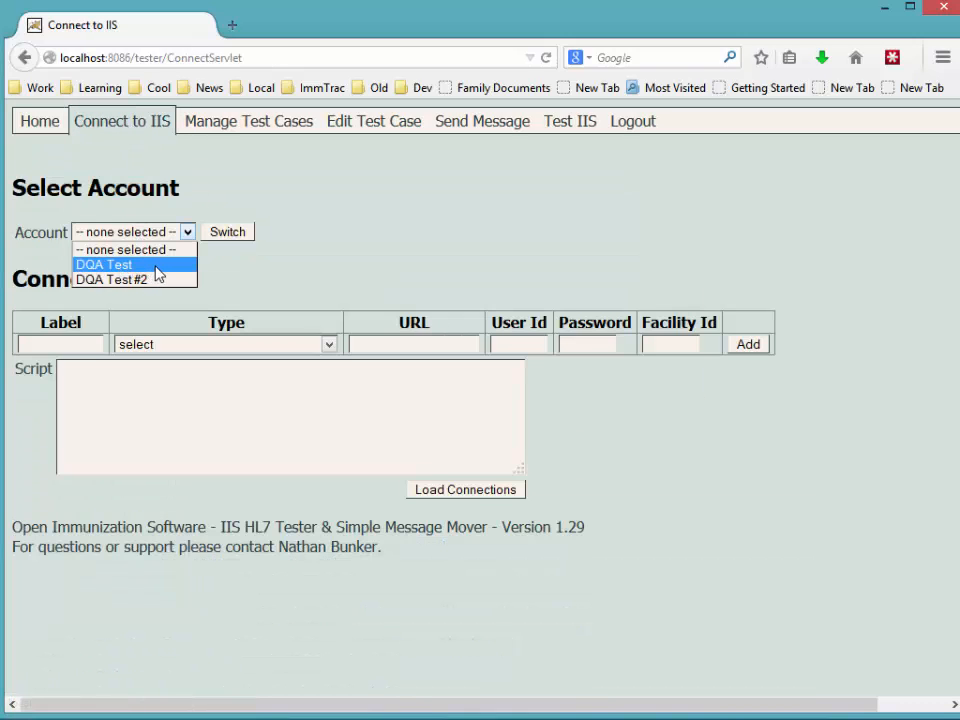
{"action": "left_click", "coordinate": [156, 266]}
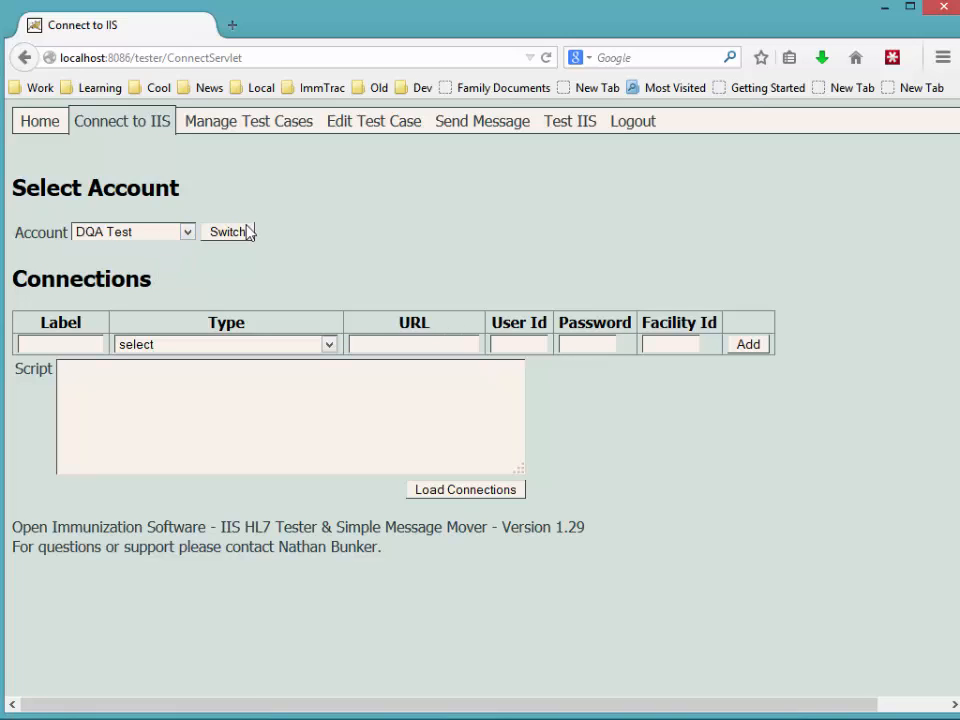
{"action": "left_click", "coordinate": [232, 233]}
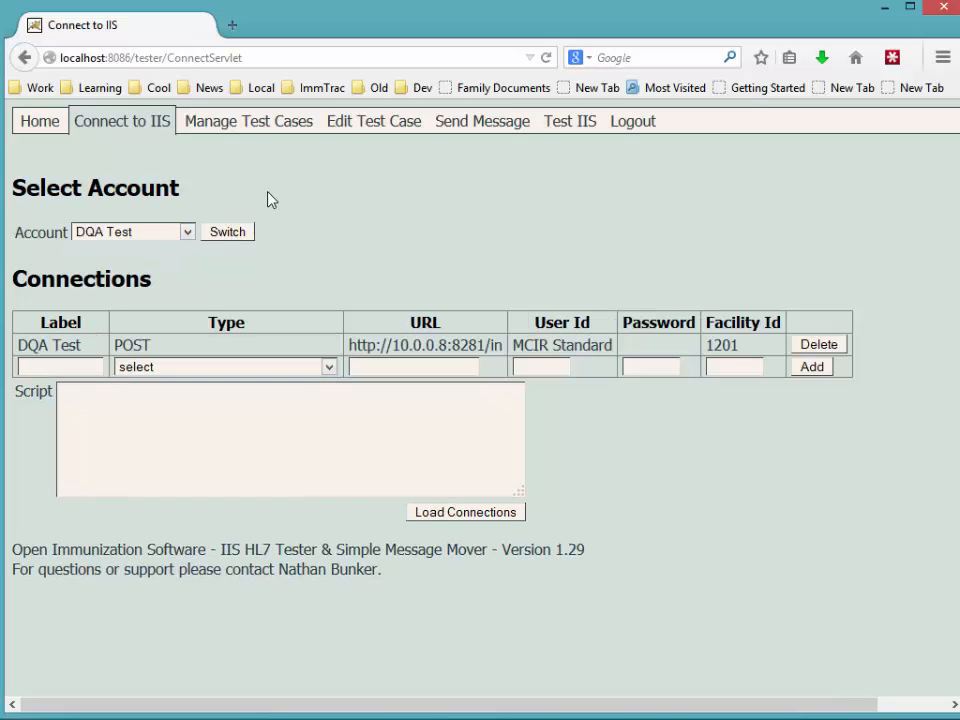
- In Manage Test Cases, create a test case from NIST MU2.1.r - Admin Child (replica), then return Home
{"action": "left_click", "coordinate": [266, 133]}
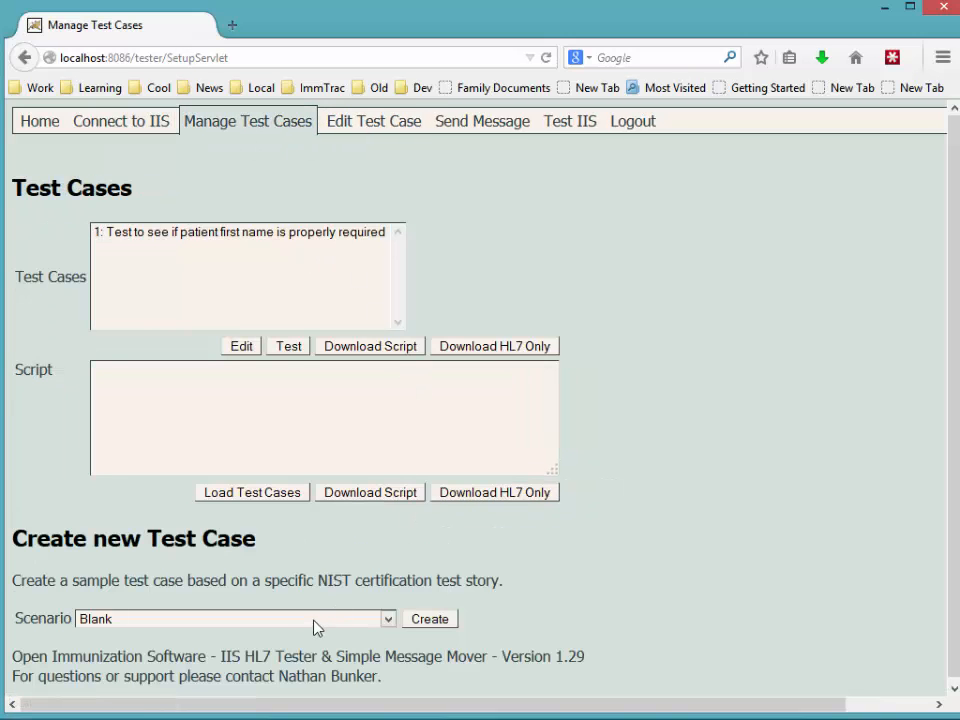
{"action": "left_click", "coordinate": [316, 622]}
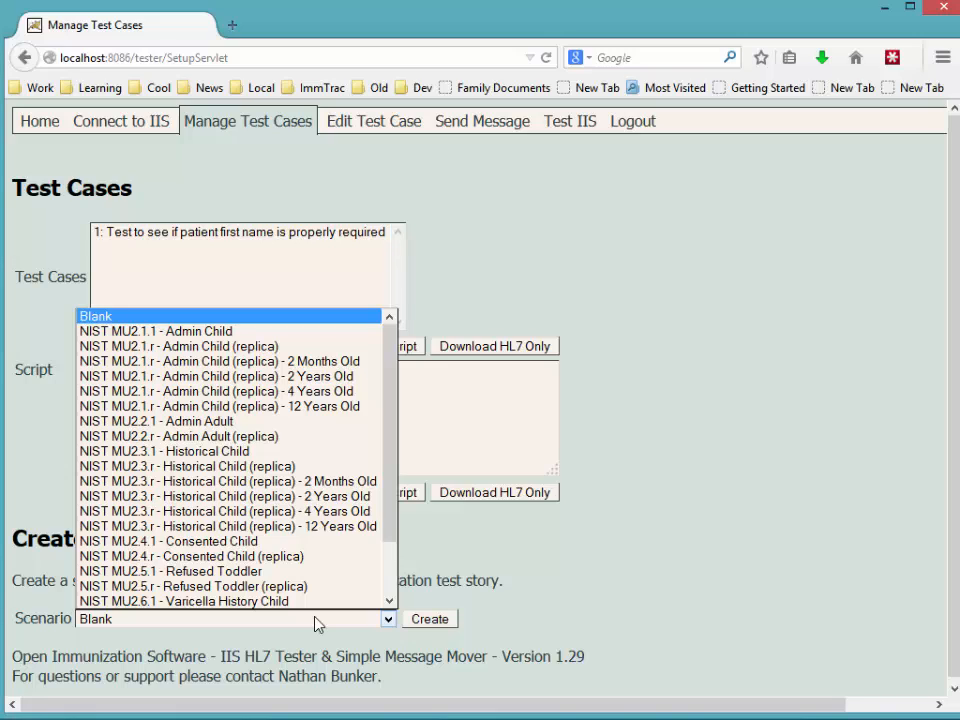
{"action": "left_click", "coordinate": [227, 348]}
{"action": "left_click", "coordinate": [430, 619]}
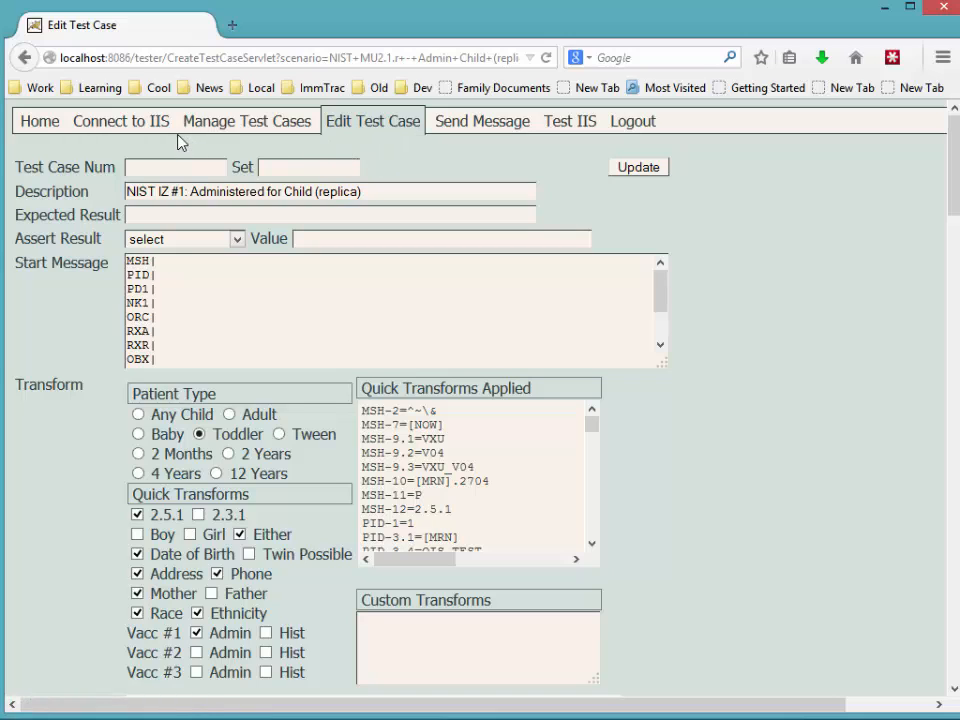
{"action": "left_click", "coordinate": [55, 130]}
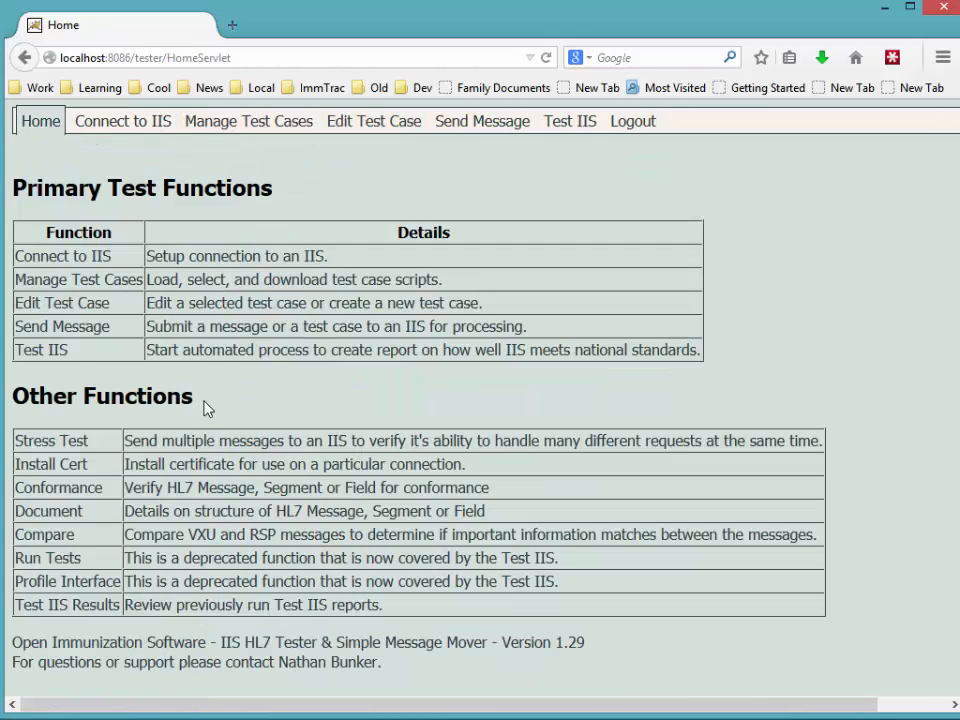
- Open the Stress Test page and review the DQA Test (POST) service and NIST IZ #1 test text
{"action": "left_click", "coordinate": [46, 444]}
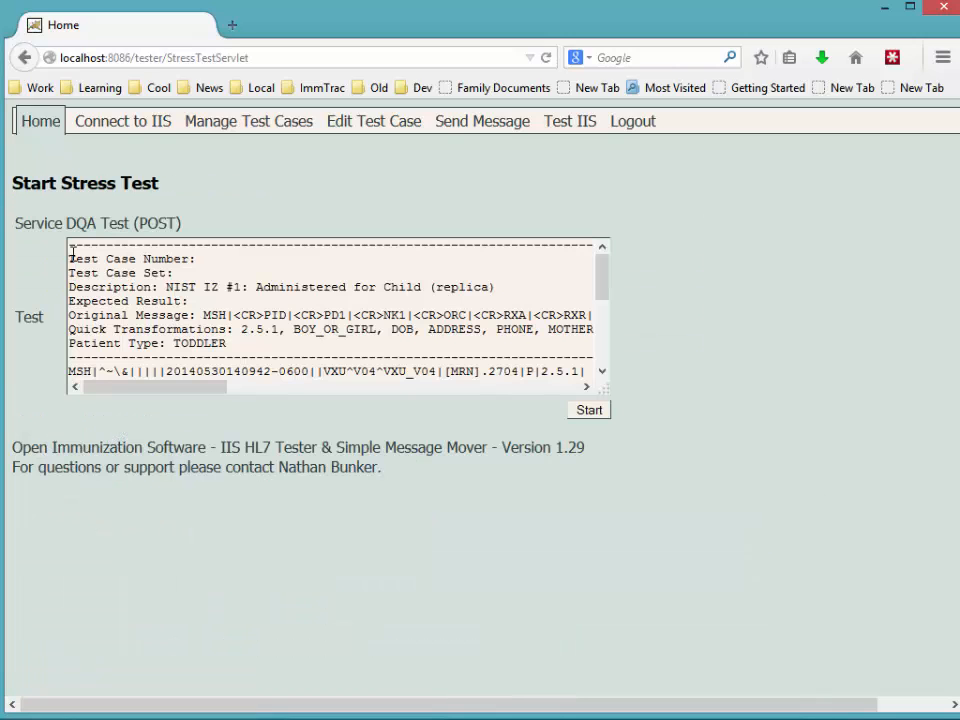
{"action": "left_click_drag", "start_coordinate": [66, 225], "coordinate": [208, 234]}
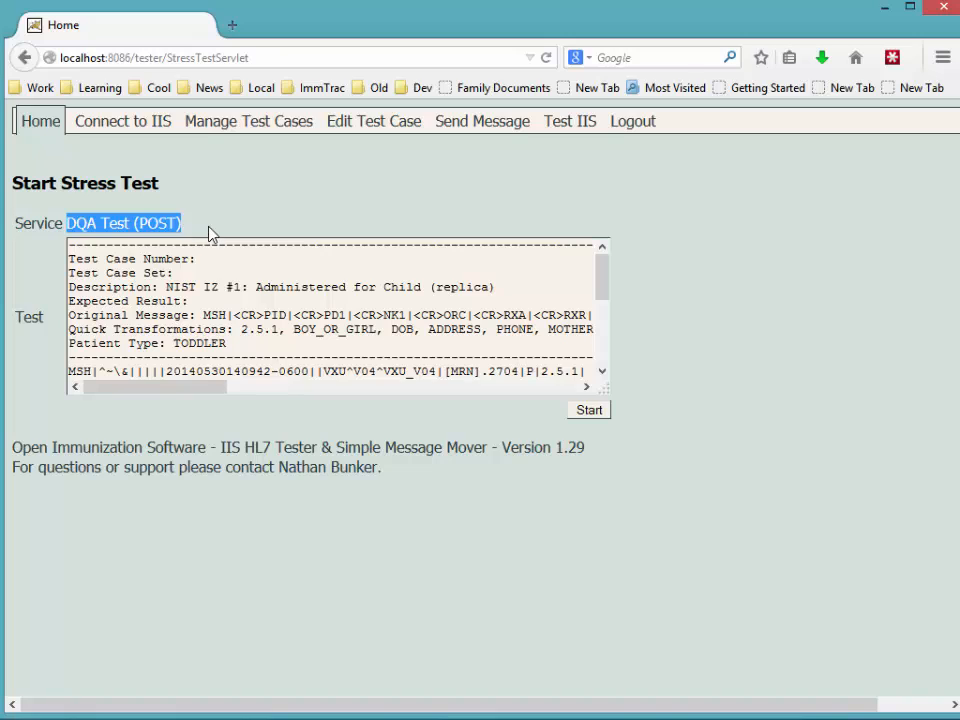
{"action": "left_click", "coordinate": [200, 233]}
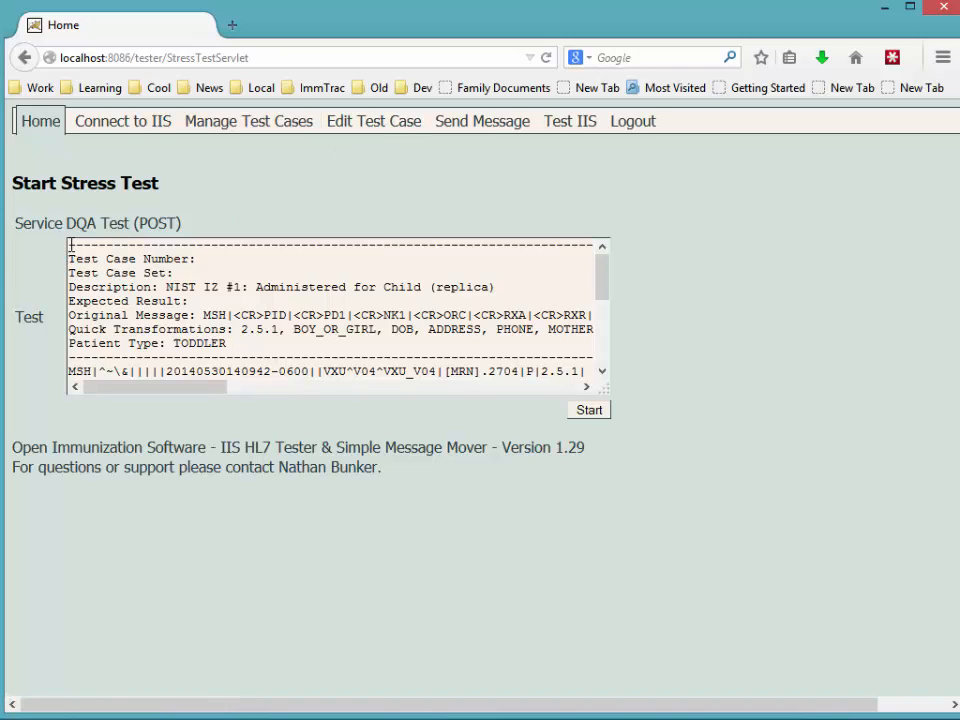
{"action": "left_click_drag", "start_coordinate": [69, 245], "coordinate": [160, 330]}
{"action": "left_click", "coordinate": [227, 343]}
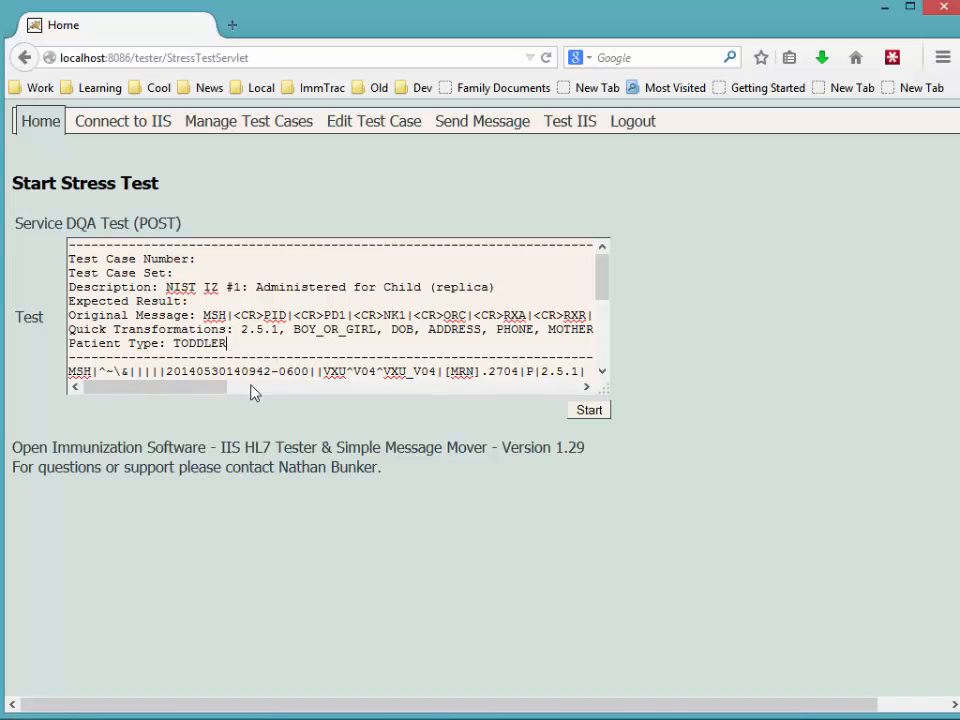
{"action": "scroll", "coordinate": [248, 377], "scroll_direction": "down", "scroll_amount": 1}
{"action": "scroll", "coordinate": [248, 377], "scroll_direction": "up", "scroll_amount": 1}
- Start the first stress tester
{"action": "left_click", "coordinate": [589, 411]}
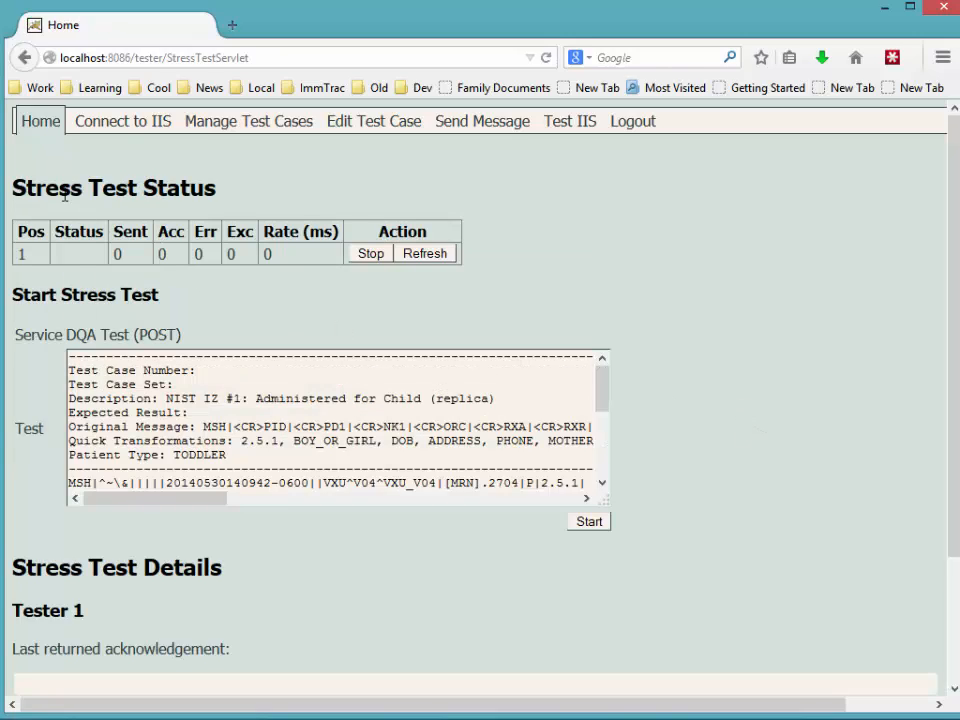
{"action": "left_click_drag", "start_coordinate": [12, 188], "coordinate": [228, 200]}
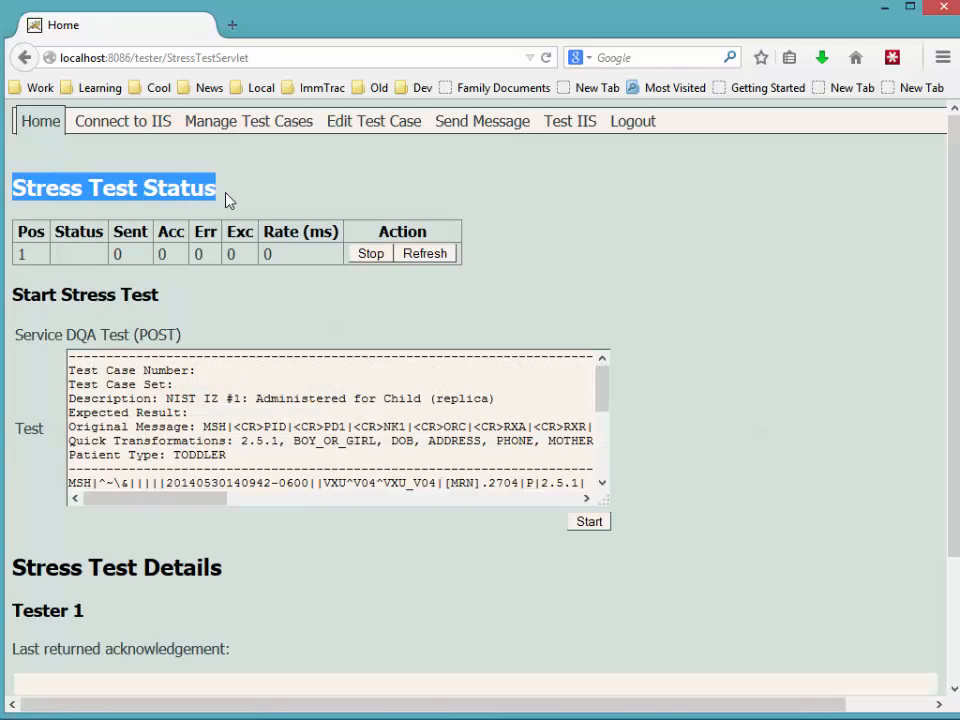
{"action": "left_click", "coordinate": [236, 198]}
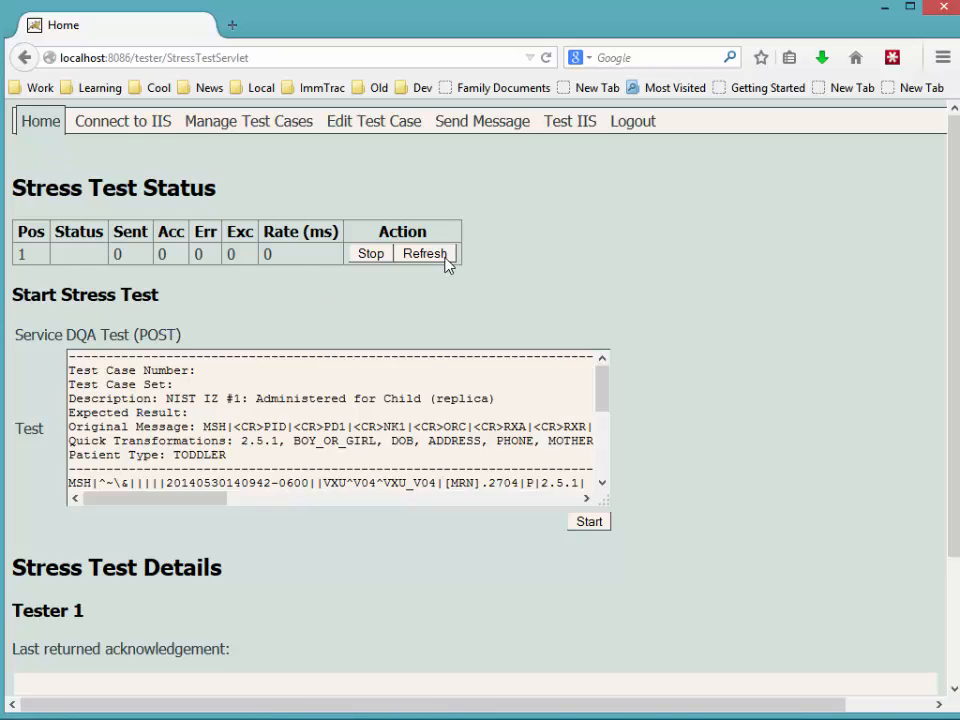
- Refresh tester 1's status repeatedly until it shows 104 sent and 103 errors
{"action": "left_click", "coordinate": [446, 260]}
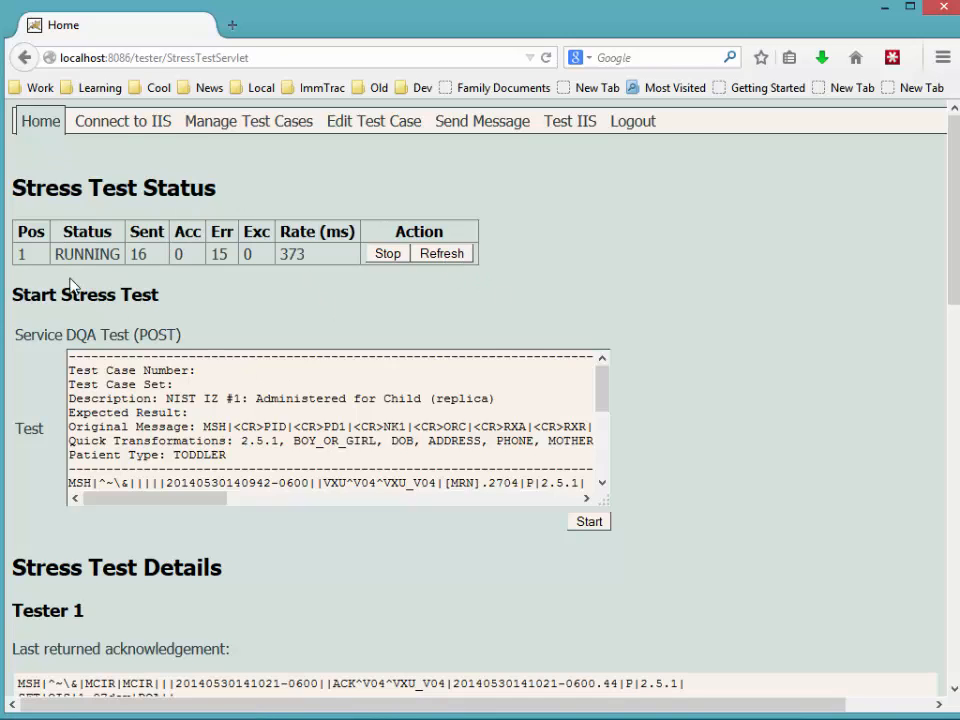
{"action": "double_click", "coordinate": [22, 256]}
{"action": "double_click", "coordinate": [139, 256]}
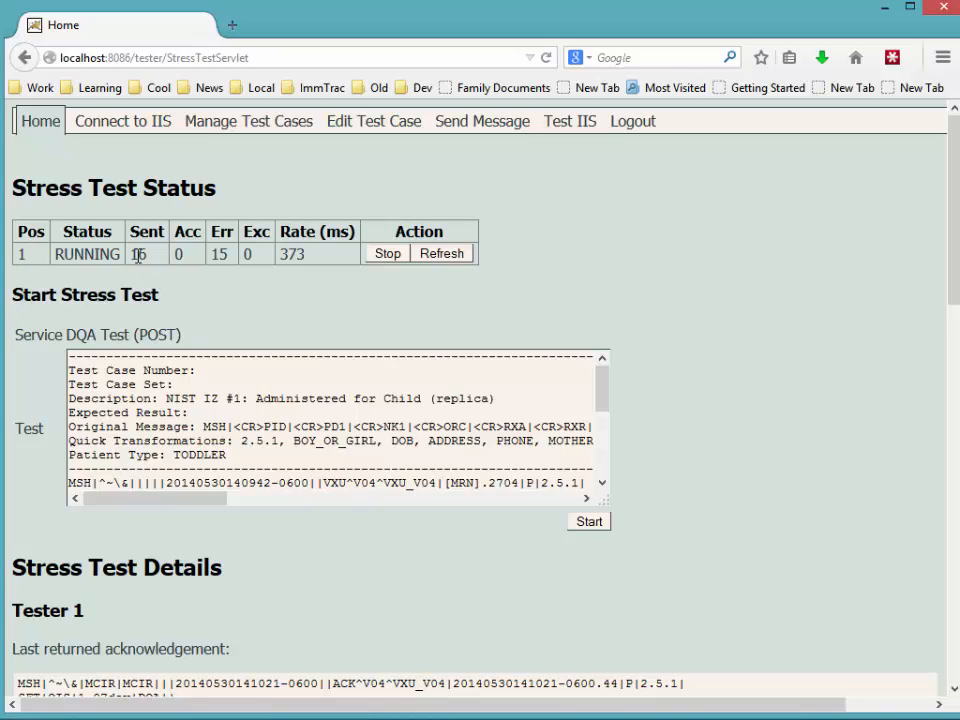
{"action": "left_click", "coordinate": [219, 285]}
{"action": "left_click", "coordinate": [446, 256]}
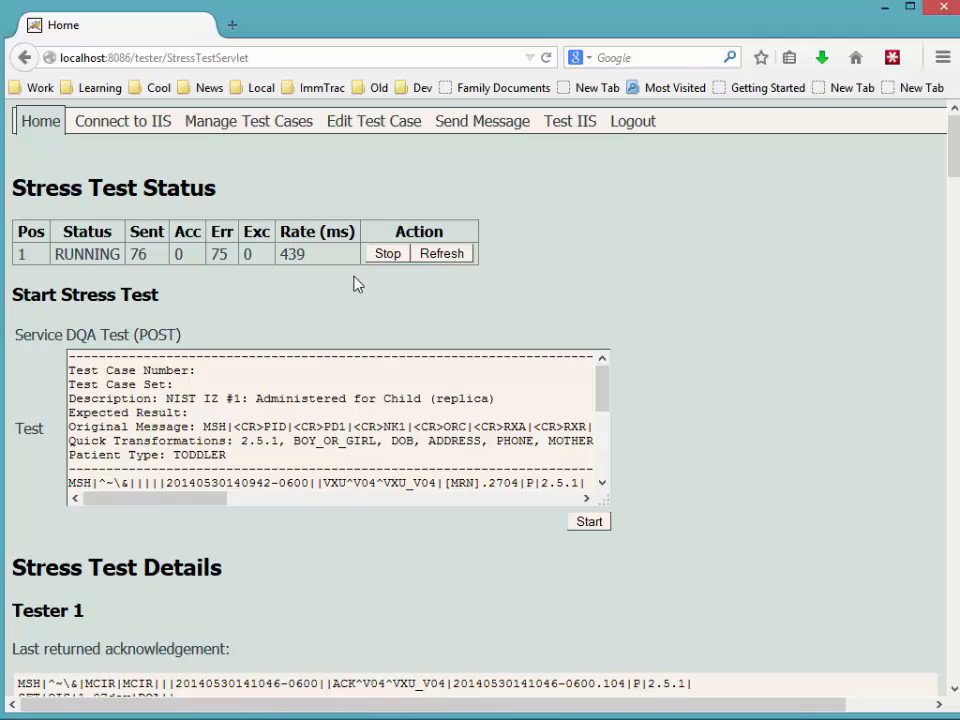
{"action": "left_click", "coordinate": [453, 256]}
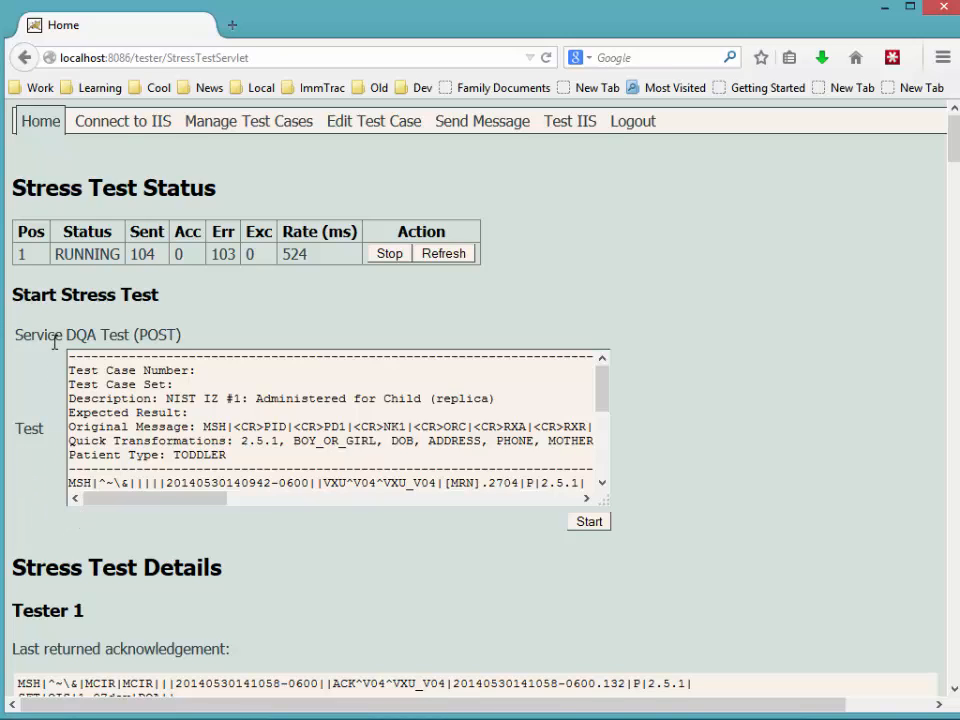
- Start a second stress tester and refresh the status table to track its counts
{"action": "left_click", "coordinate": [590, 522]}
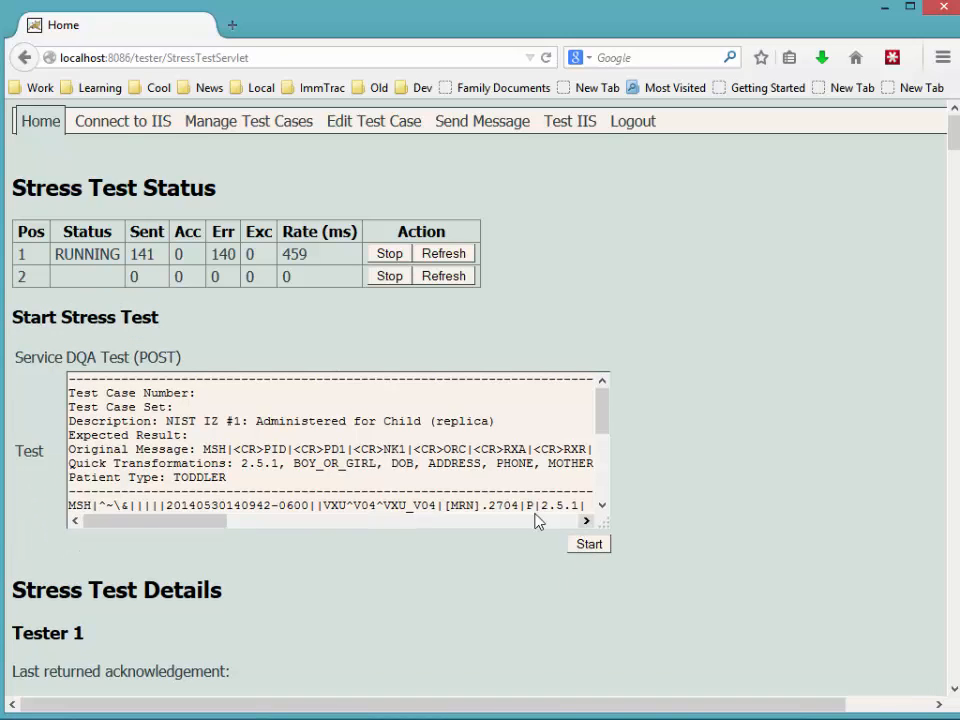
{"action": "left_click", "coordinate": [452, 277]}
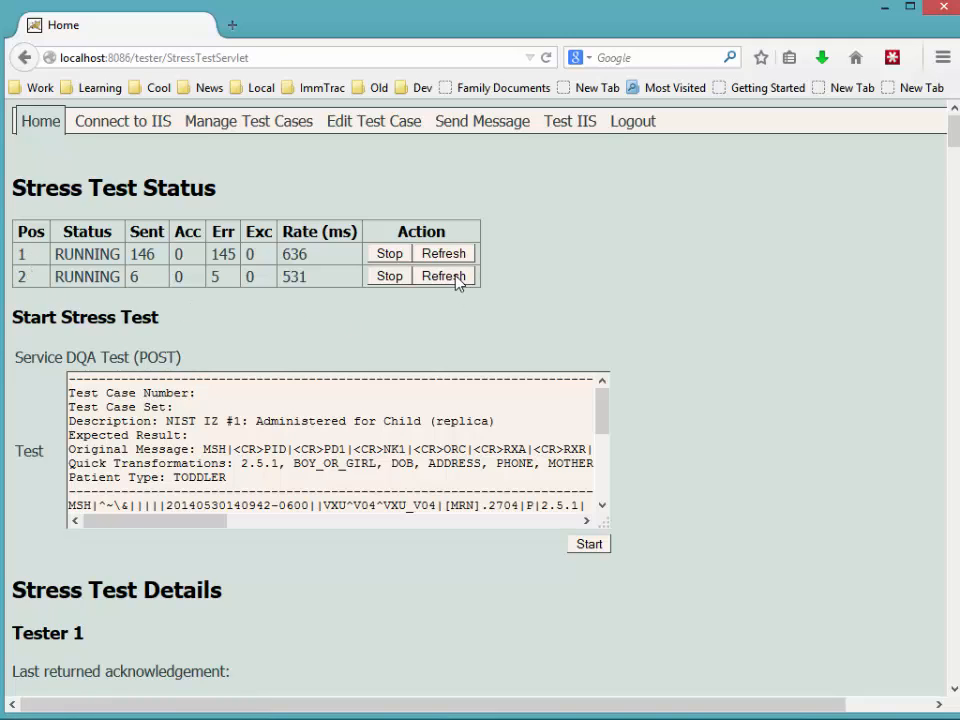
{"action": "left_click_drag", "start_coordinate": [131, 255], "coordinate": [166, 260]}
{"action": "left_click", "coordinate": [134, 276]}
{"action": "left_click", "coordinate": [453, 280]}
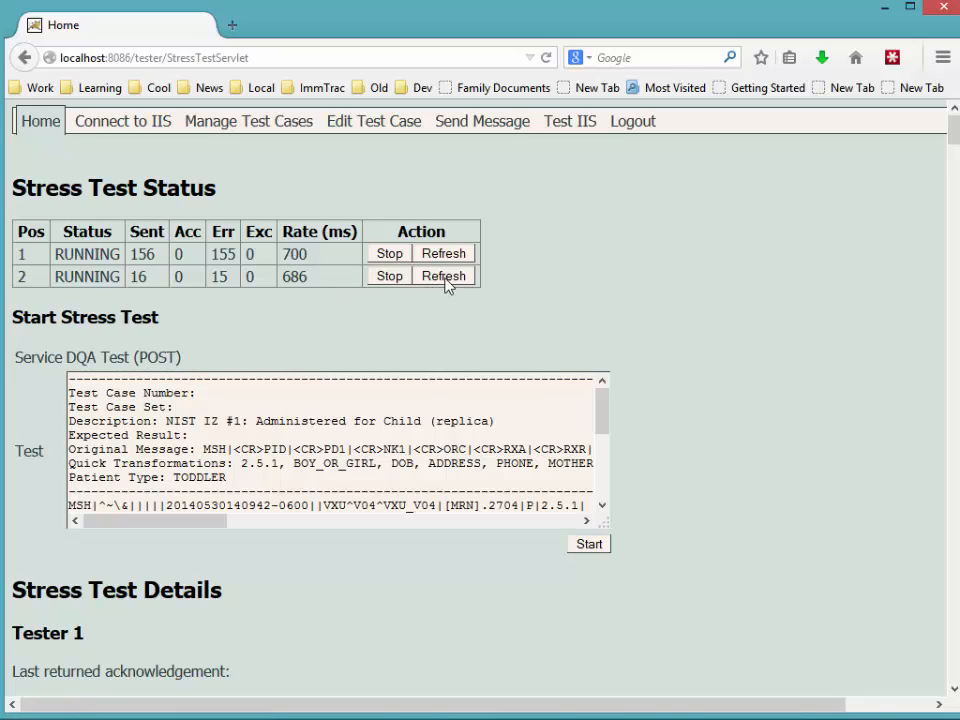
{"action": "left_click", "coordinate": [449, 280]}
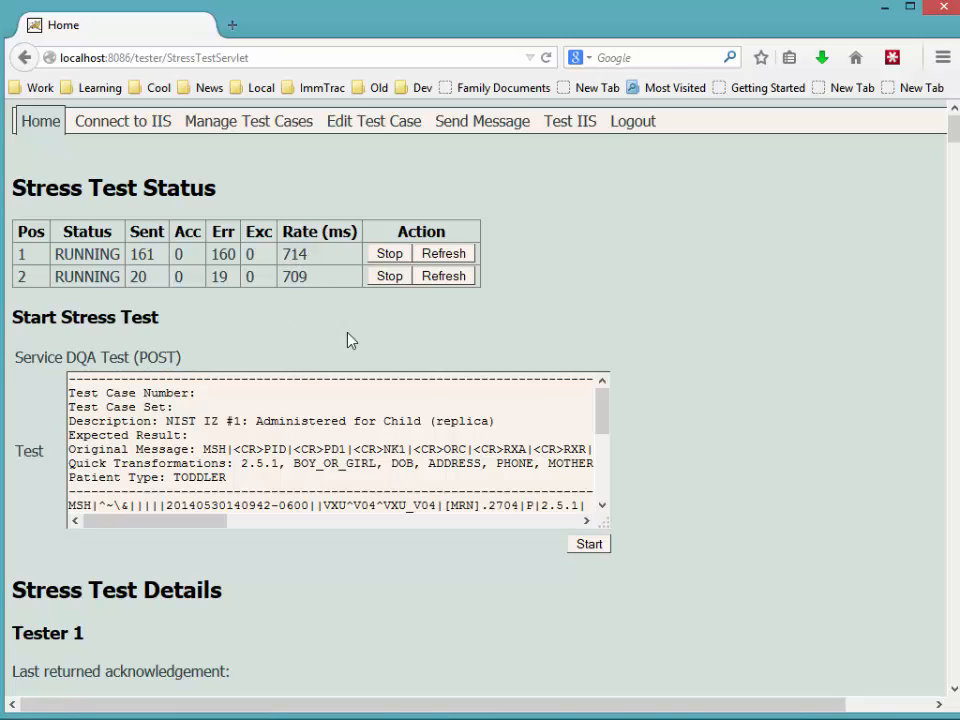
- Start a third stress tester and refresh its status counts several times
{"action": "left_click", "coordinate": [590, 546]}
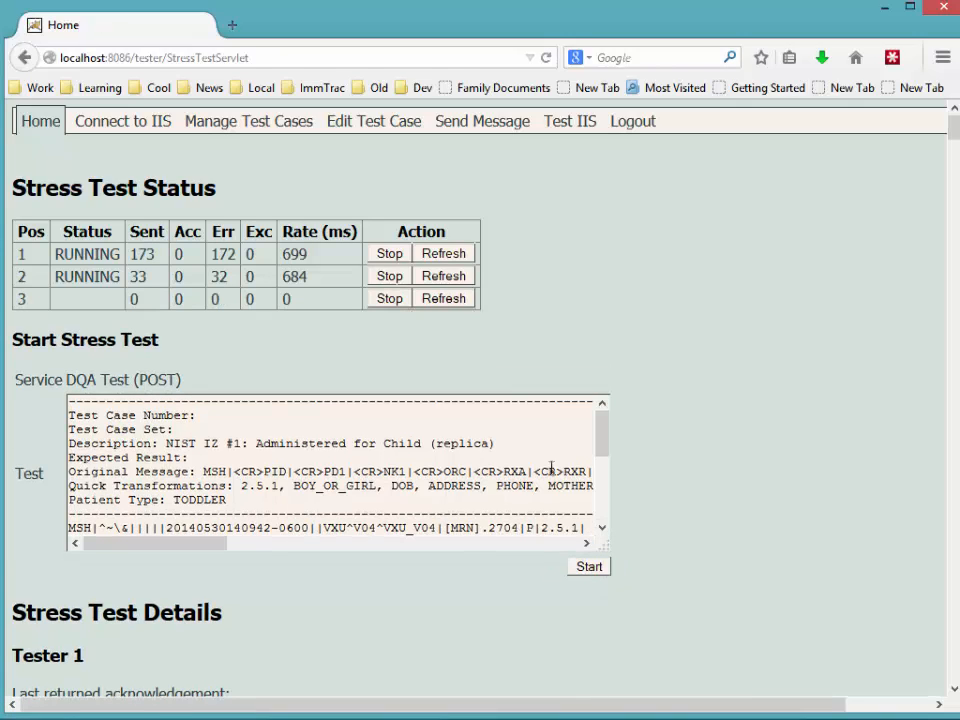
{"action": "left_click", "coordinate": [444, 299]}
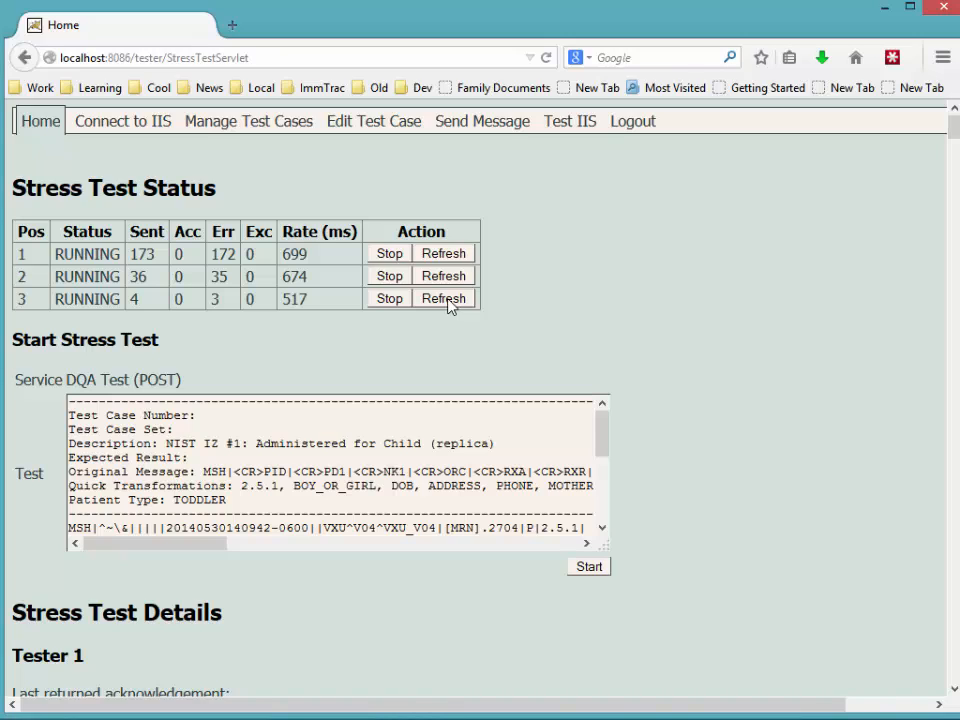
{"action": "left_click", "coordinate": [444, 299]}
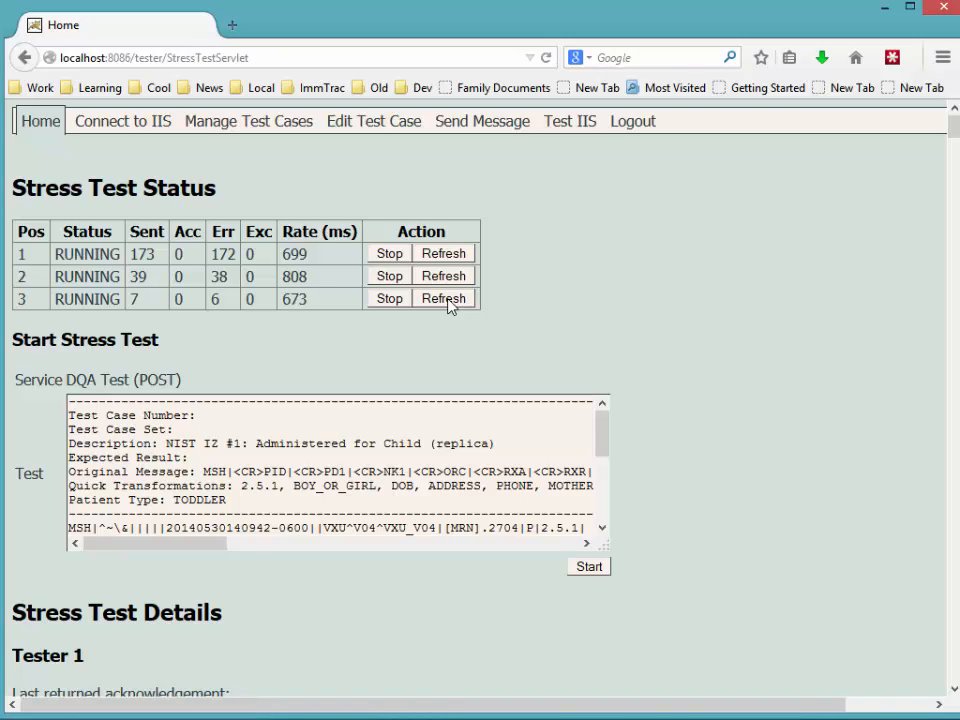
{"action": "left_click", "coordinate": [448, 300]}
{"action": "left_click", "coordinate": [448, 300]}
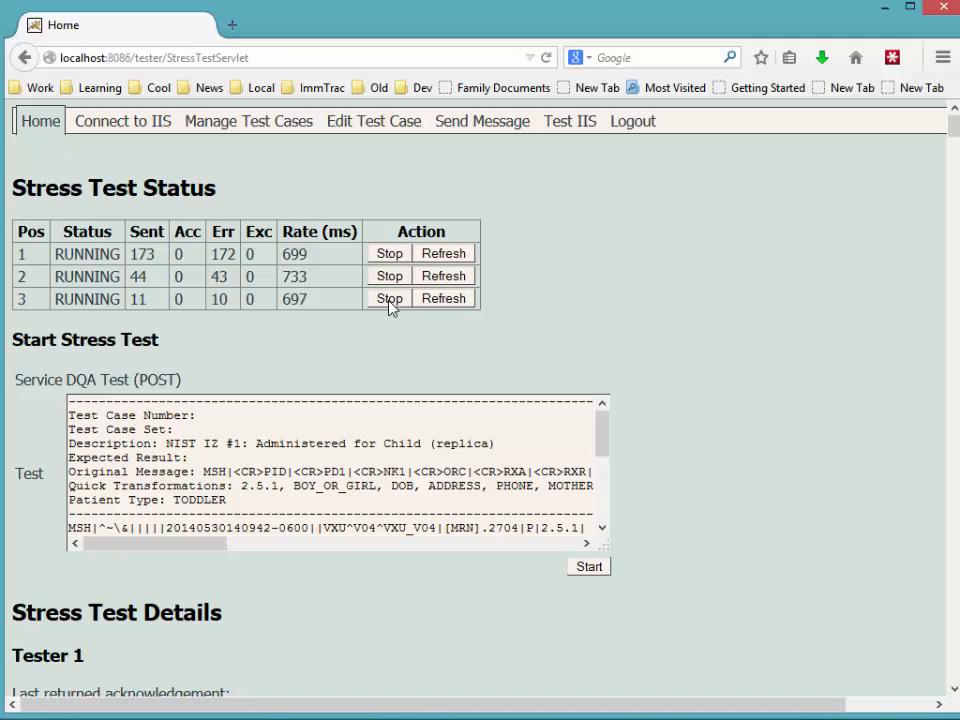
{"action": "left_click", "coordinate": [456, 301]}
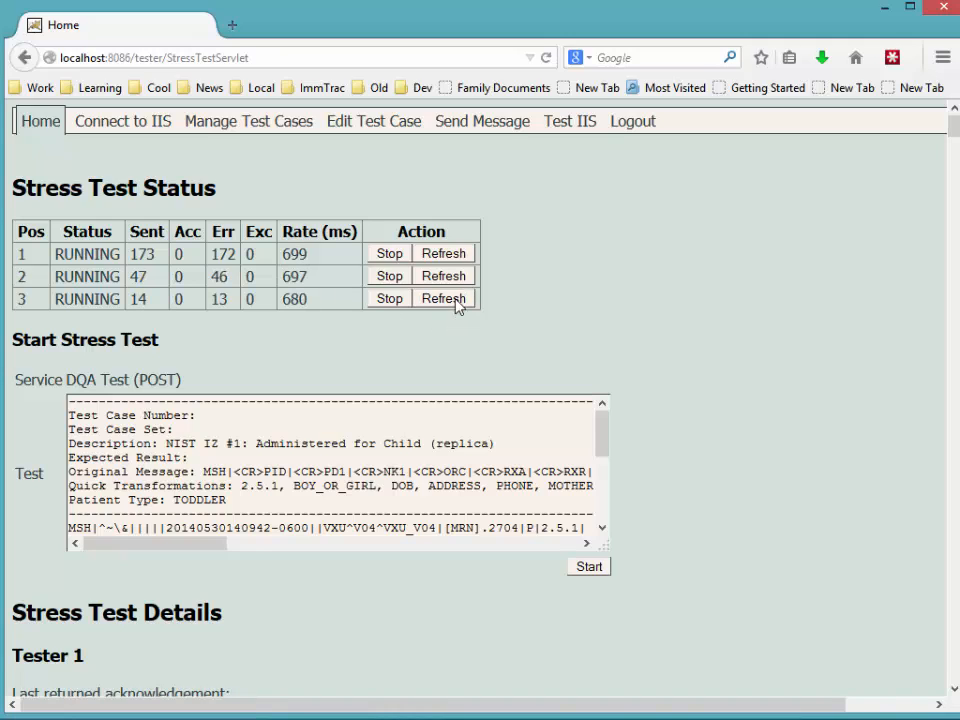
- Start tester 4 and refresh until the four testers read 173, 50, 29 and 12 sent
{"action": "left_click", "coordinate": [588, 568]}
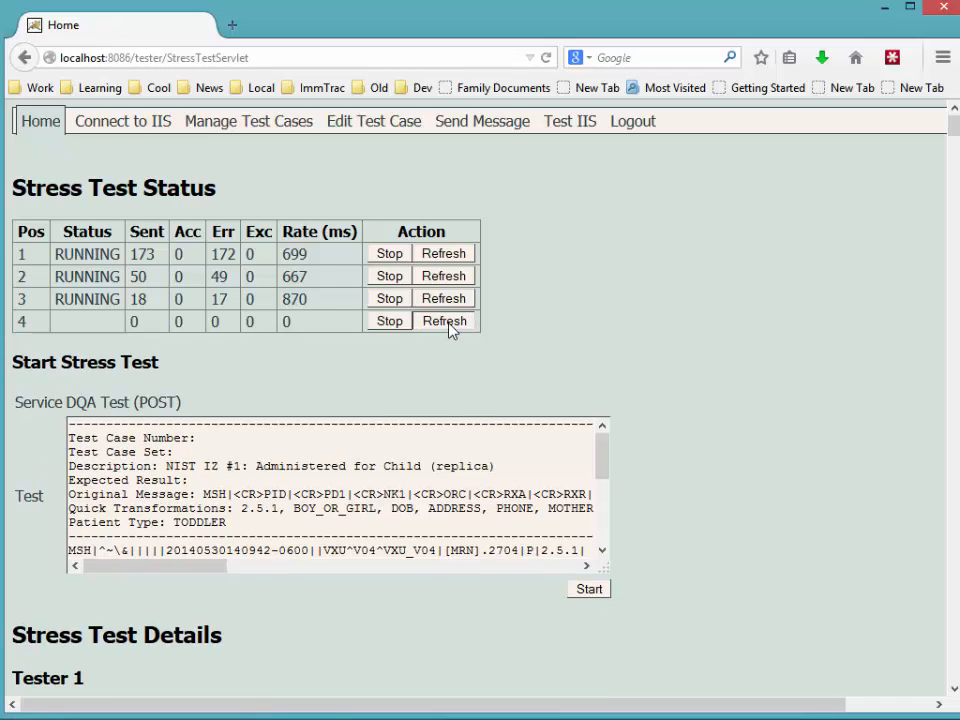
{"action": "left_click", "coordinate": [446, 321]}
{"action": "left_click", "coordinate": [446, 321]}
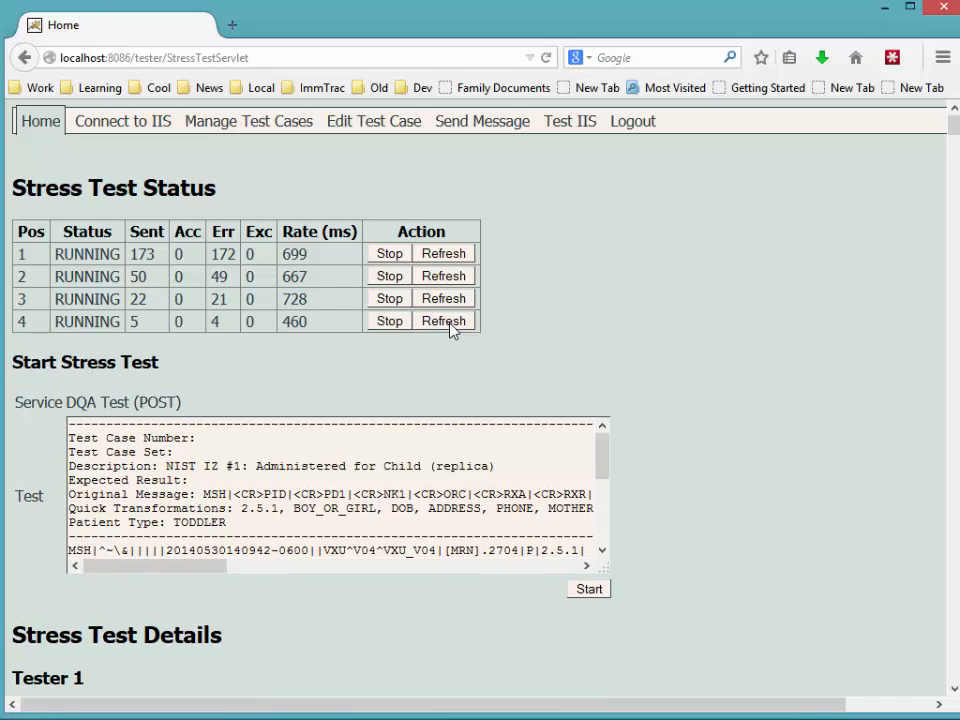
{"action": "left_click", "coordinate": [446, 321]}
{"action": "left_click", "coordinate": [446, 321]}
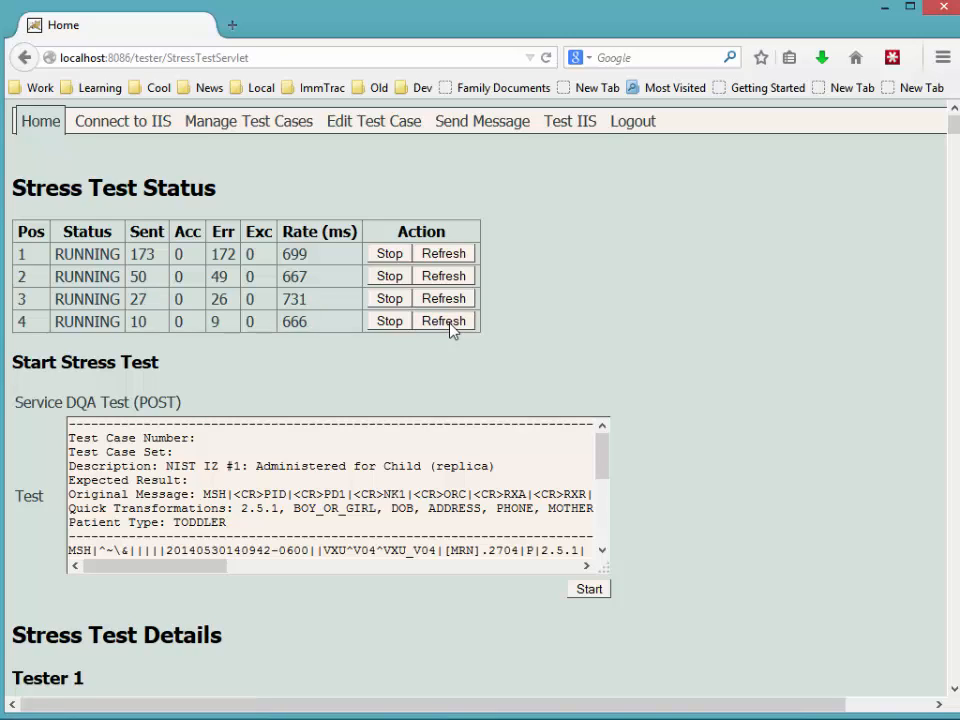
{"action": "left_click", "coordinate": [446, 321]}
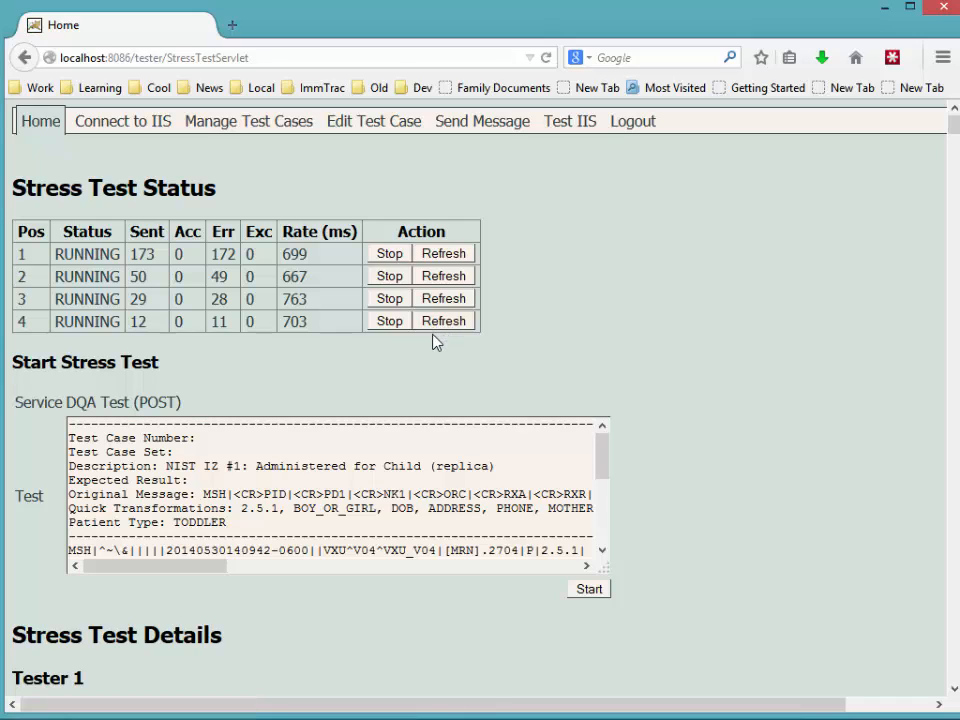
- Stop testers 1 and 2, refreshing until all four show STOPPED at 174, 74, 100 and 14 sent
{"action": "left_click", "coordinate": [390, 255]}
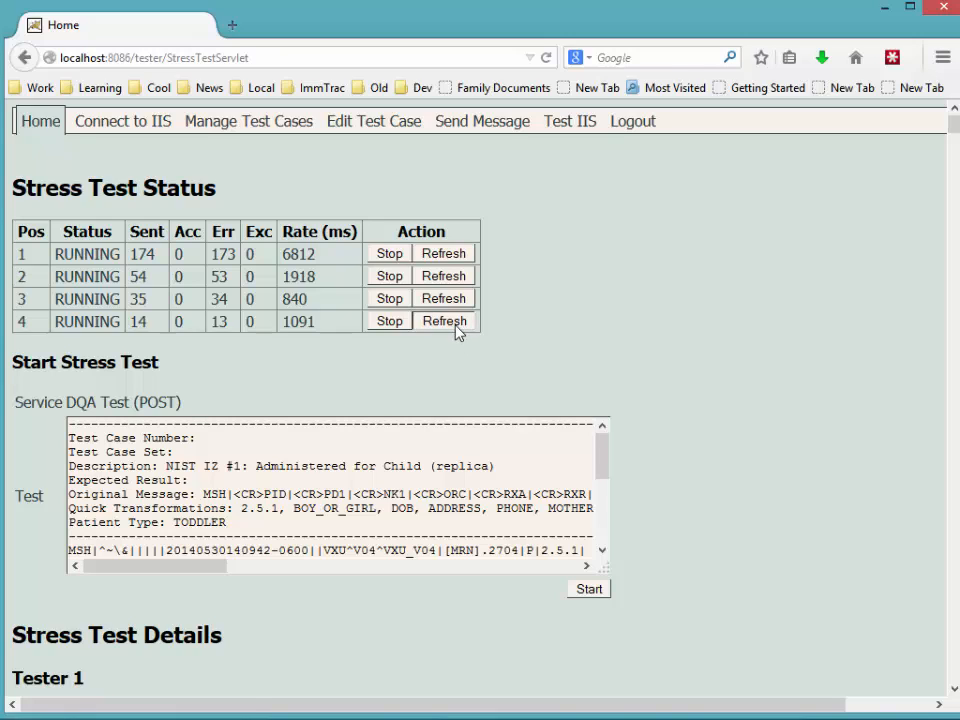
{"action": "left_click", "coordinate": [455, 327]}
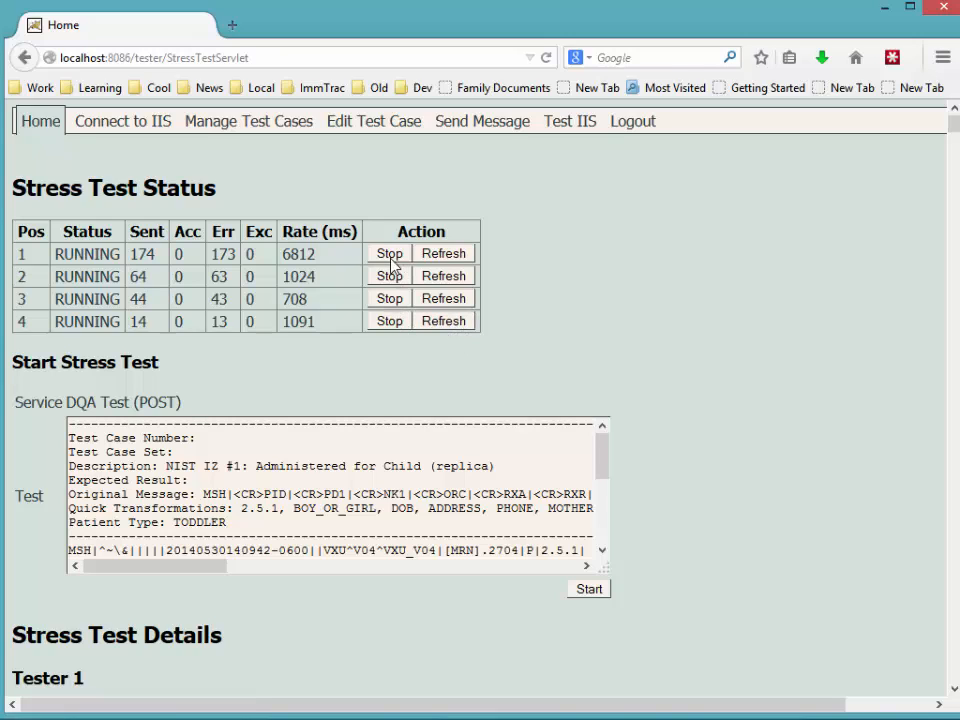
{"action": "left_click", "coordinate": [388, 324]}
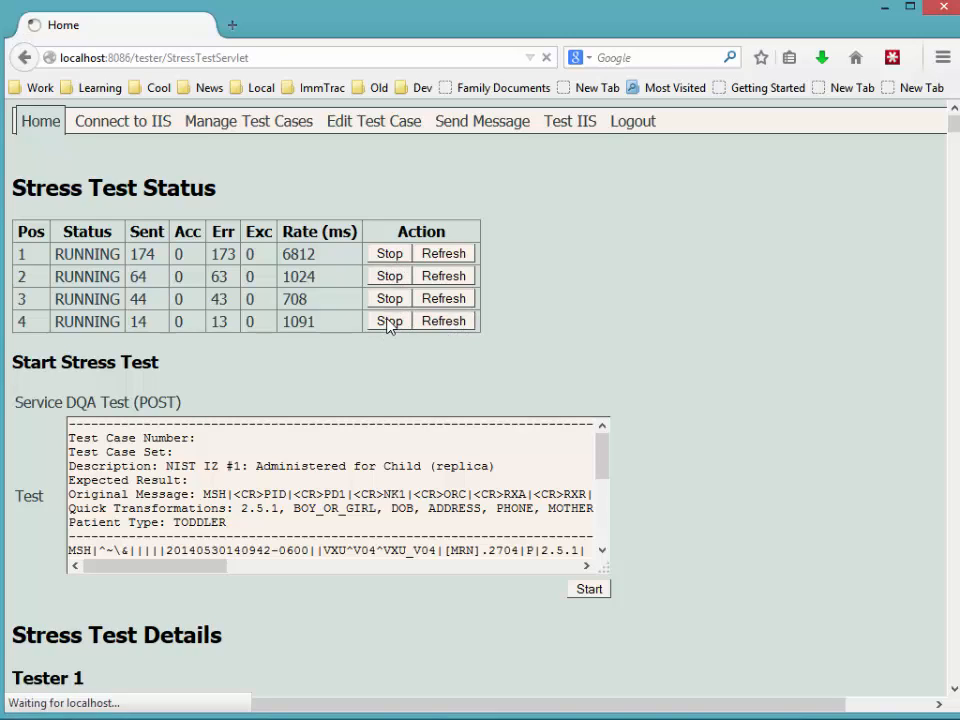
{"action": "left_click", "coordinate": [450, 323]}
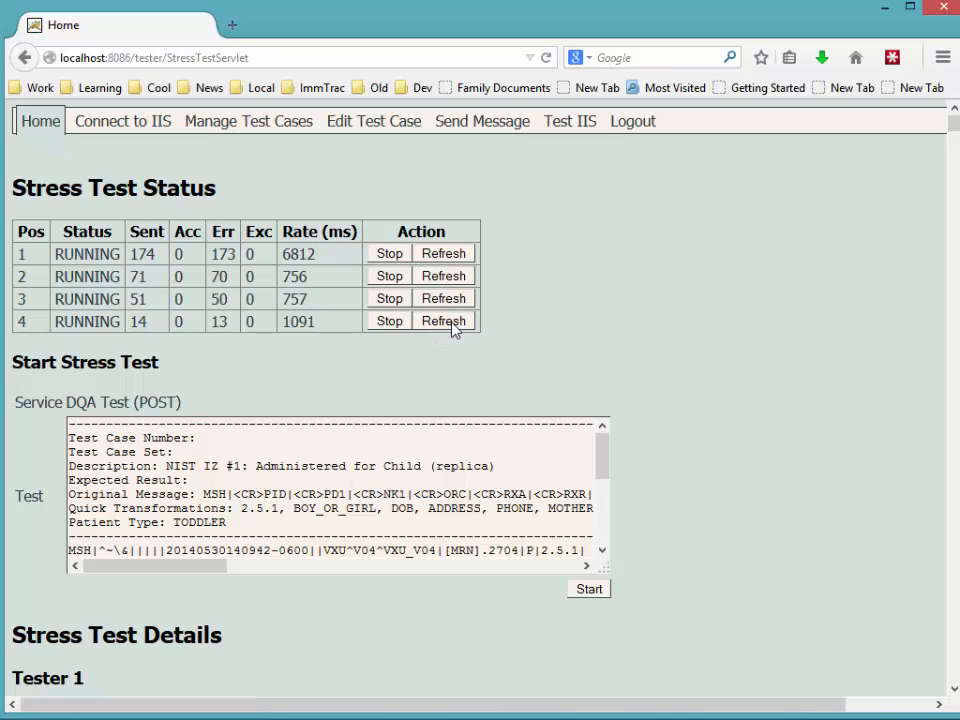
{"action": "left_click", "coordinate": [391, 277]}
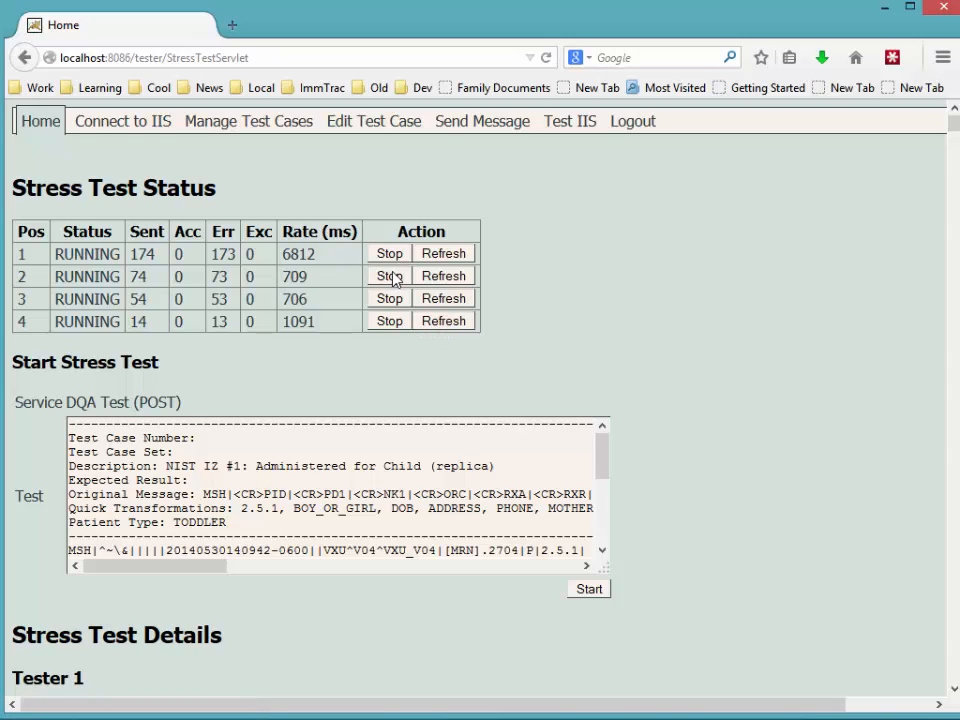
{"action": "left_click", "coordinate": [441, 323]}
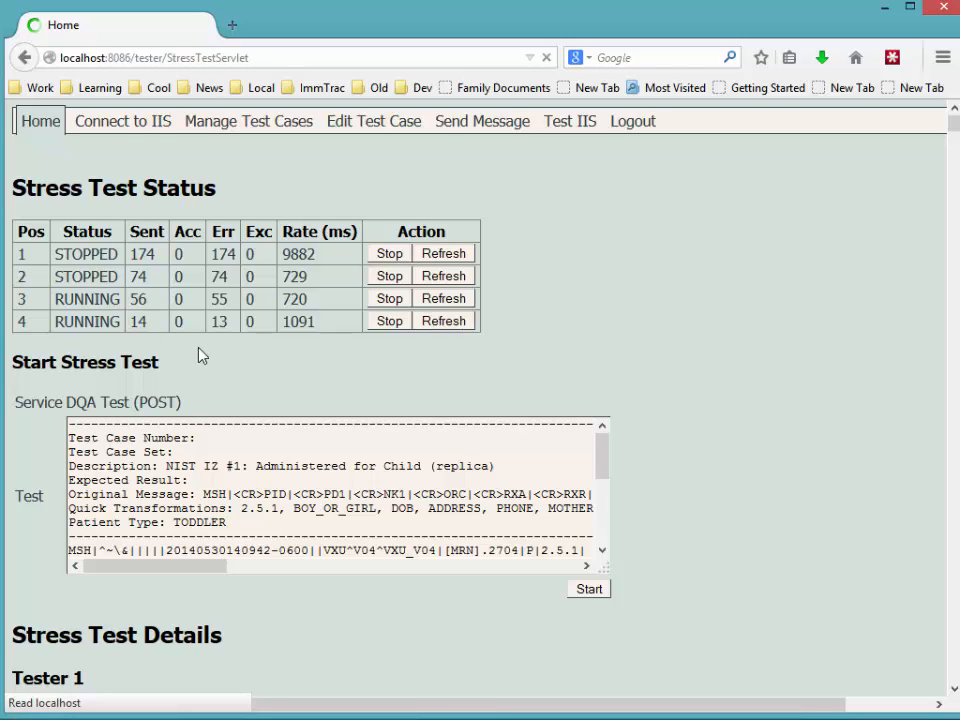
{"action": "left_click", "coordinate": [444, 321]}
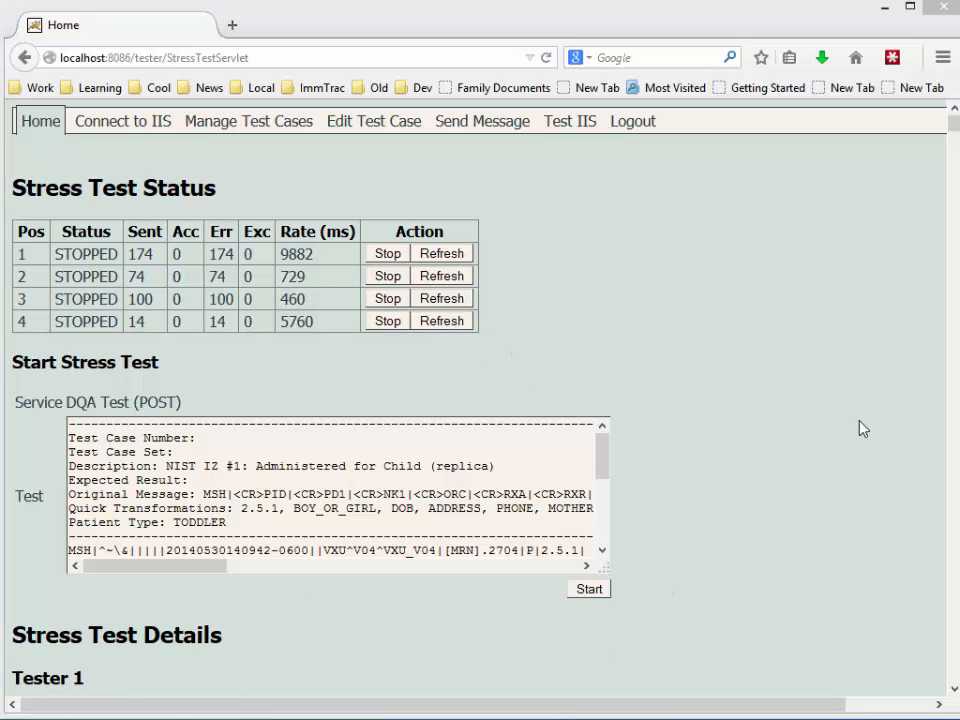
- In Explorer, browse to test\test\generated and preview the first of its five Stress Messages files
{"action": "left_click_drag", "start_coordinate": [959, 165], "coordinate": [600, 145]}
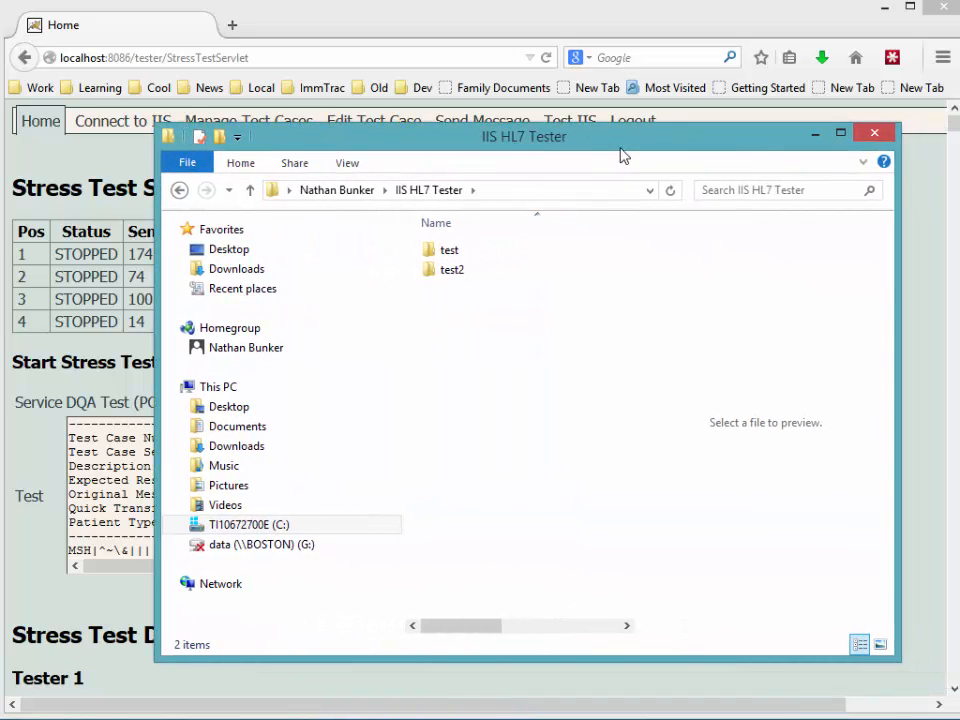
{"action": "left_click", "coordinate": [516, 192]}
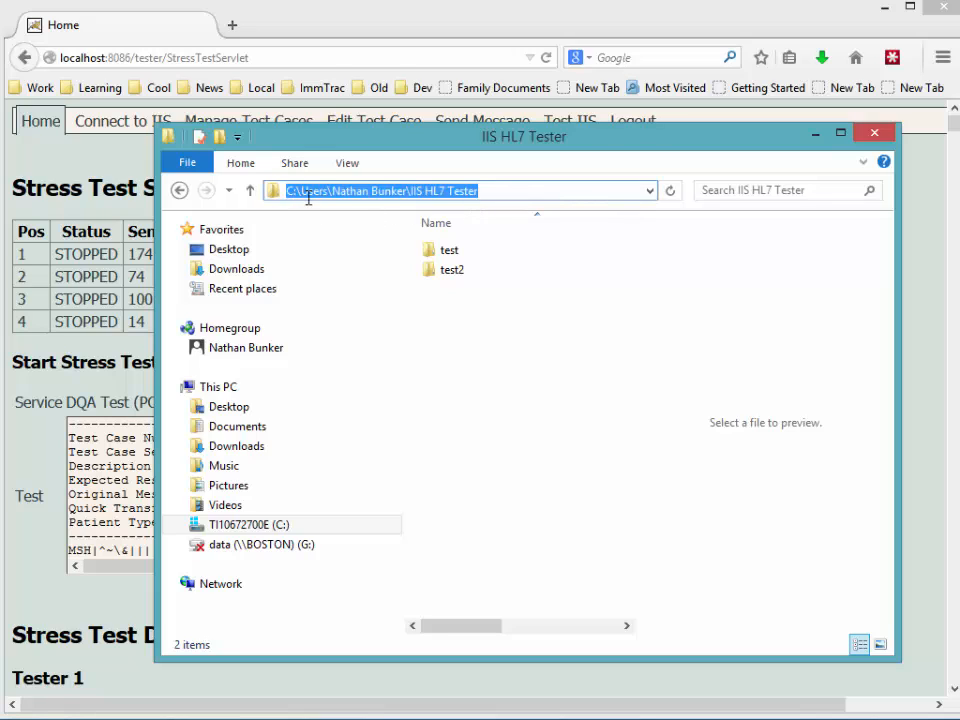
{"action": "left_click", "coordinate": [463, 328]}
{"action": "double_click", "coordinate": [441, 252]}
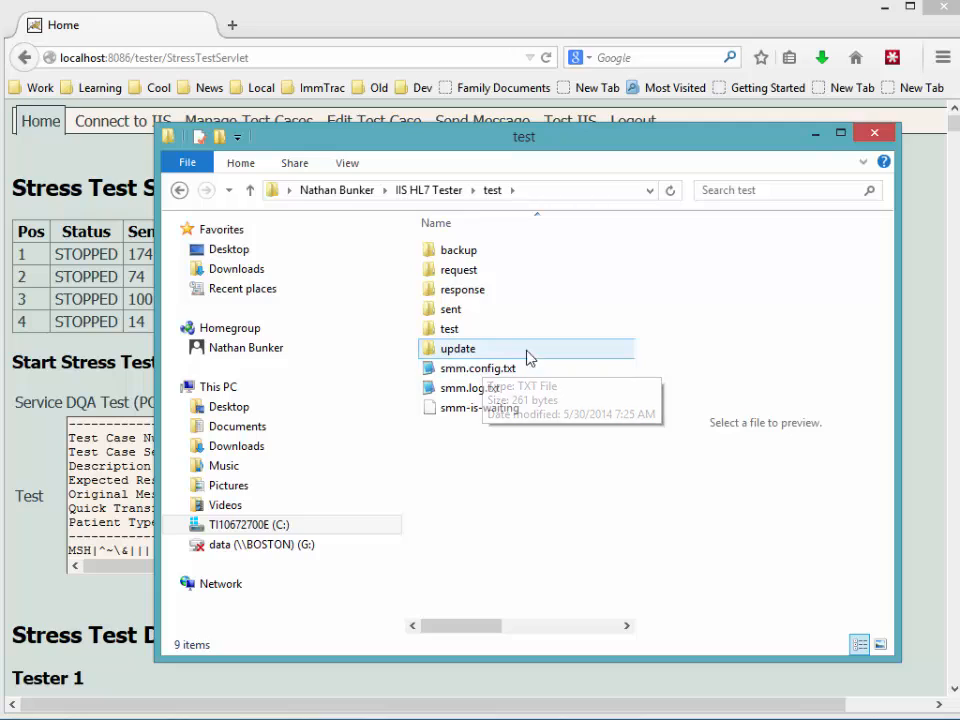
{"action": "double_click", "coordinate": [466, 337]}
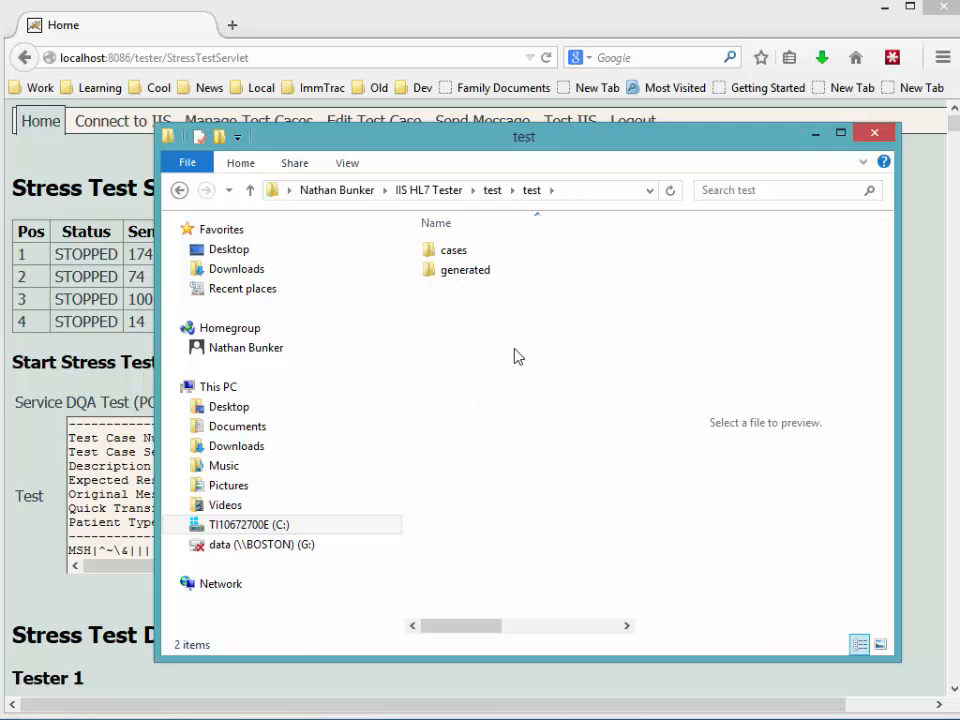
{"action": "double_click", "coordinate": [447, 280]}
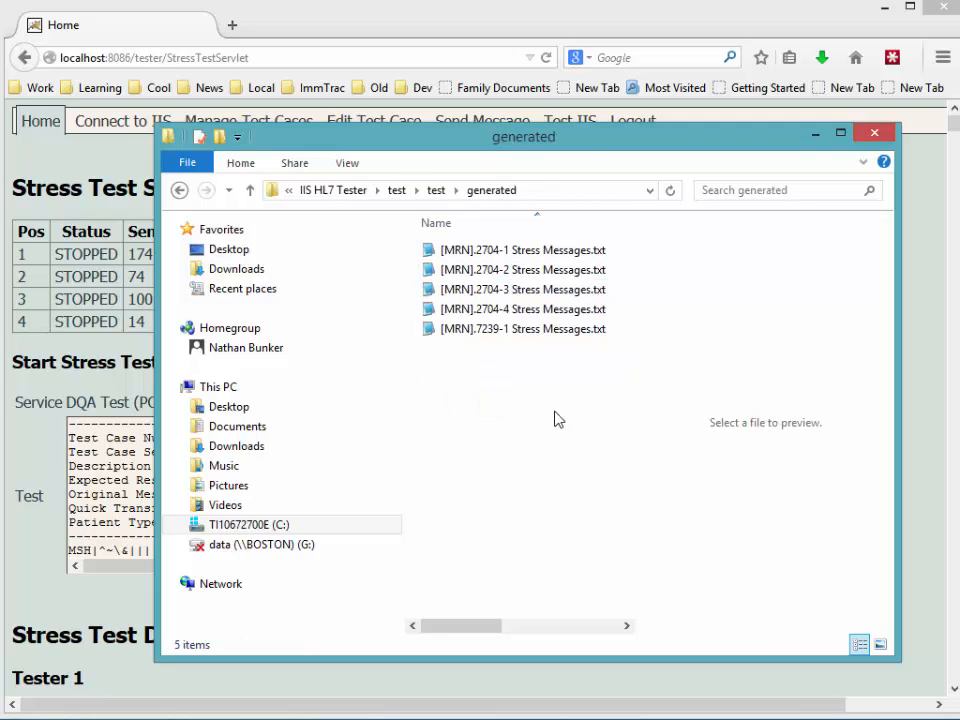
{"action": "left_click", "coordinate": [491, 256]}
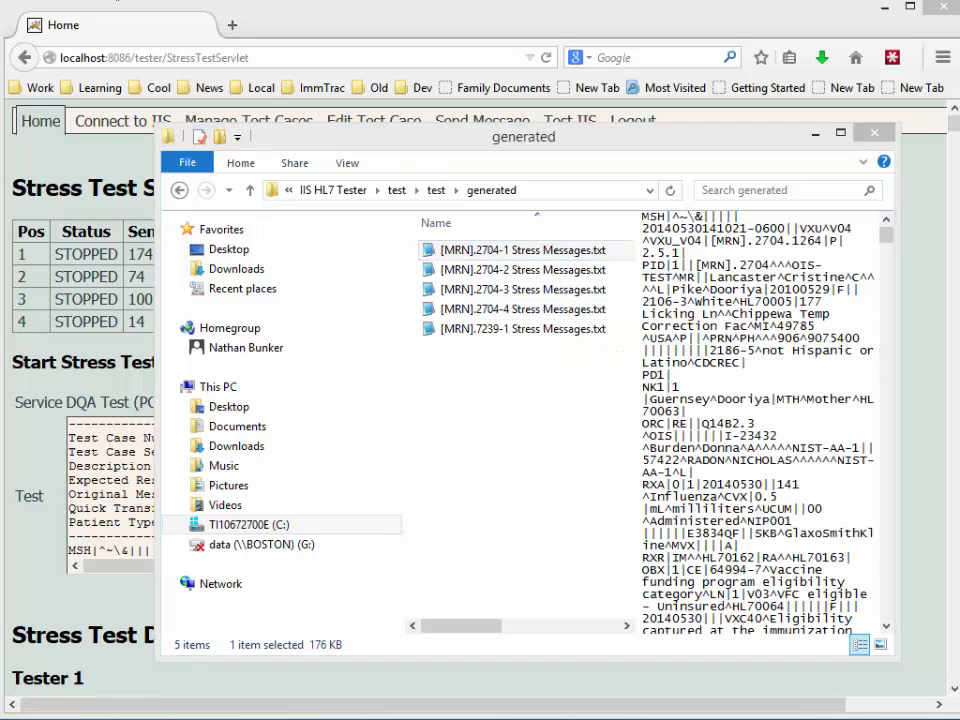
- In Notepad2, compare the patient names on lines 2, 13 and 24, then minimize the window
{"action": "left_click_drag", "start_coordinate": [686, 212], "coordinate": [644, 128]}
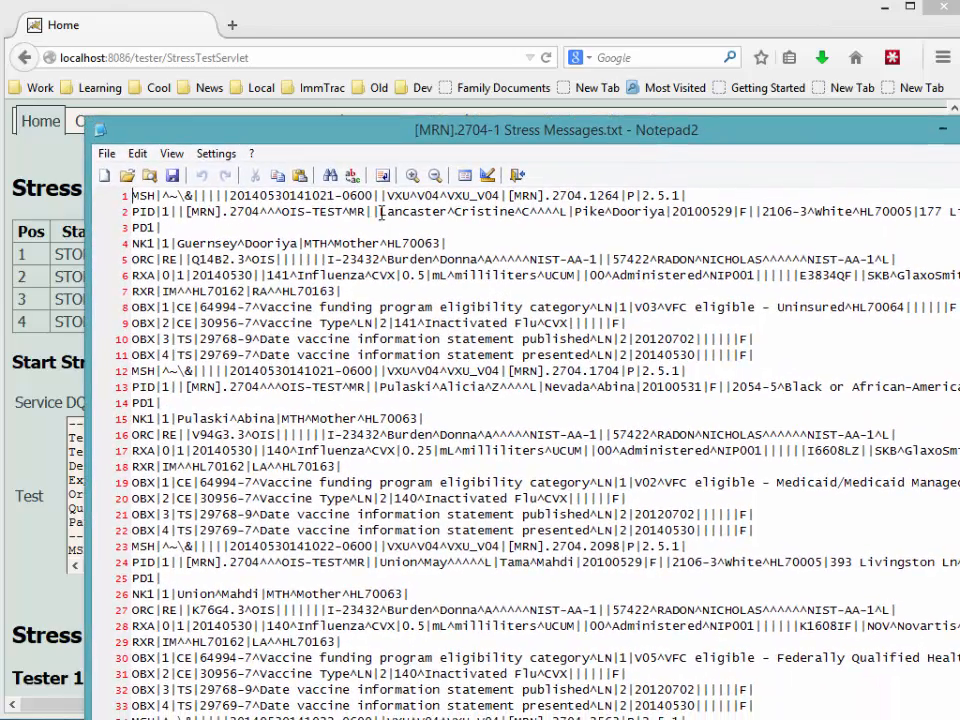
{"action": "left_click_drag", "start_coordinate": [380, 212], "coordinate": [521, 212]}
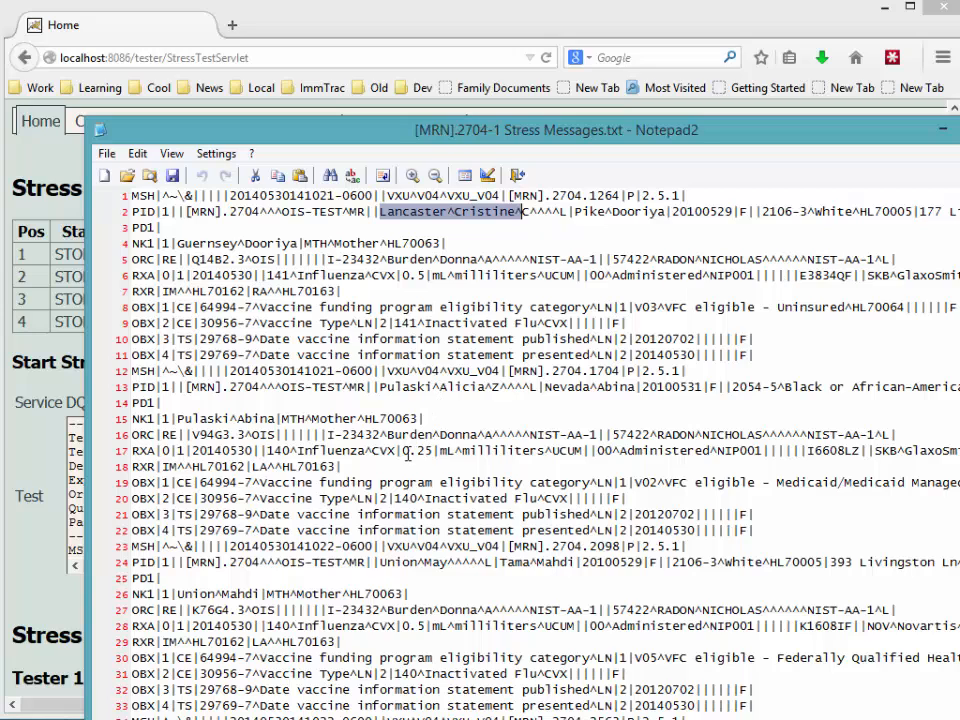
{"action": "left_click_drag", "start_coordinate": [486, 387], "coordinate": [378, 388]}
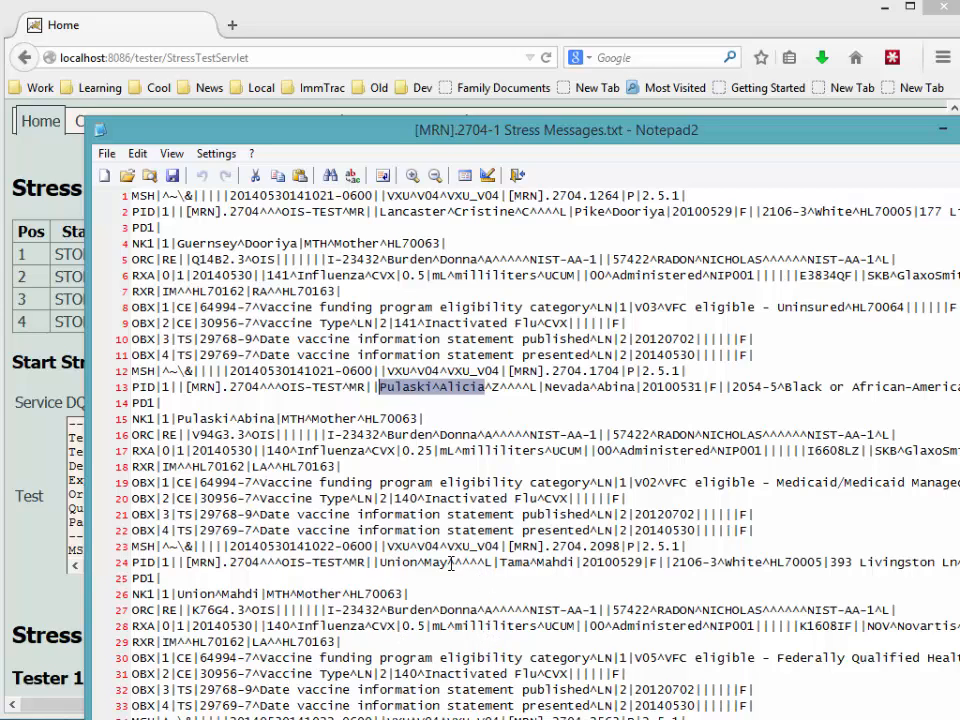
{"action": "left_click_drag", "start_coordinate": [450, 563], "coordinate": [379, 563]}
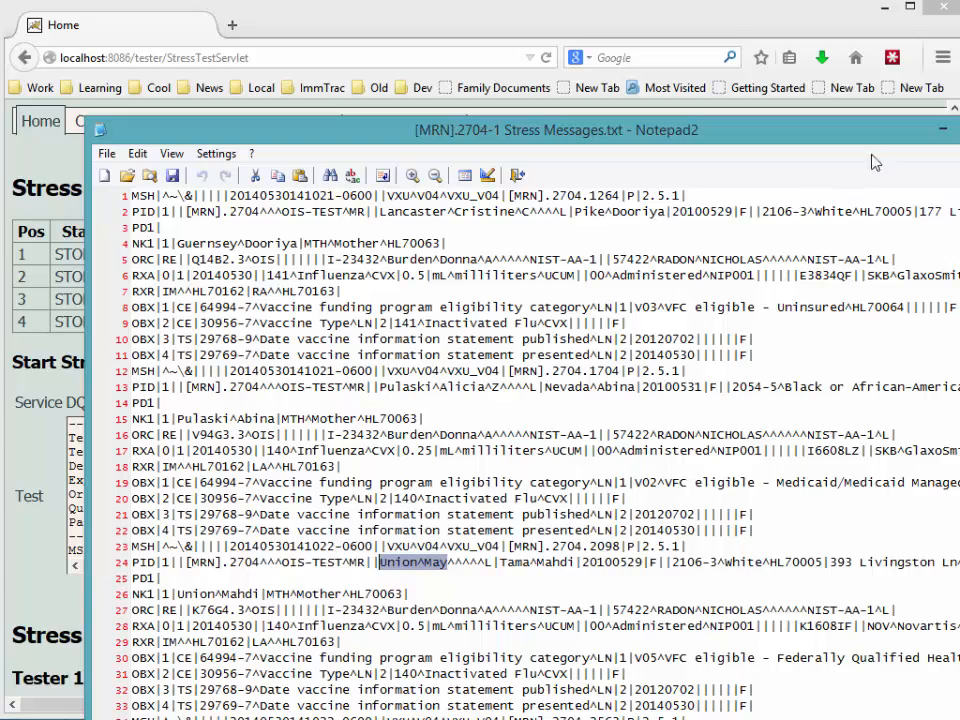
{"action": "left_click", "coordinate": [942, 129]}
{"action": "left_click", "coordinate": [81, 600]}
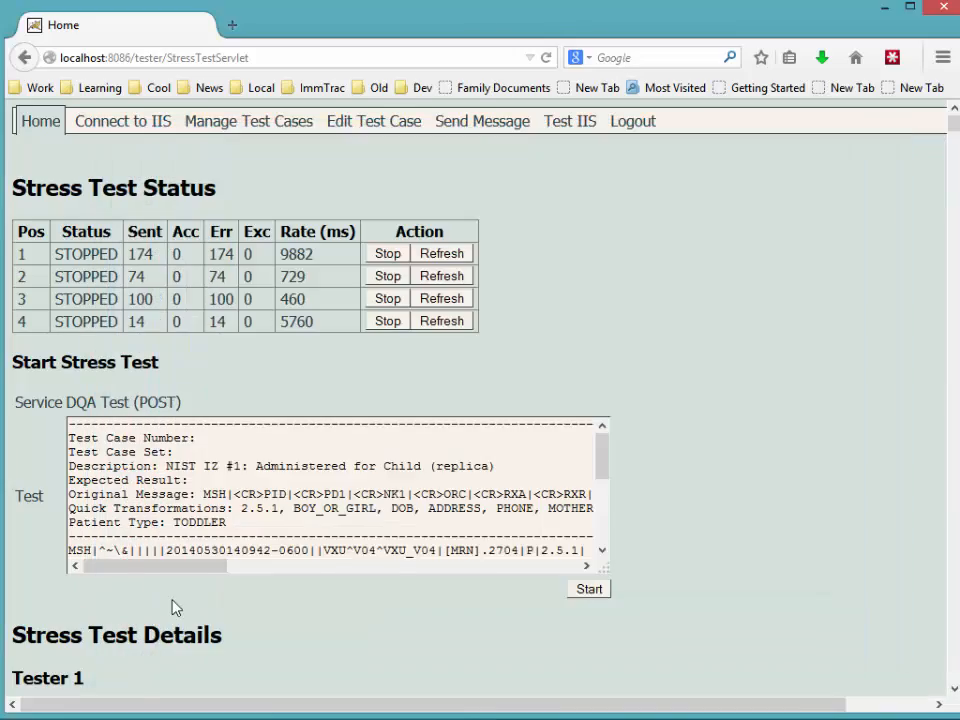
{"action": "scroll", "coordinate": [172, 607], "scroll_direction": "down", "scroll_amount": 5}
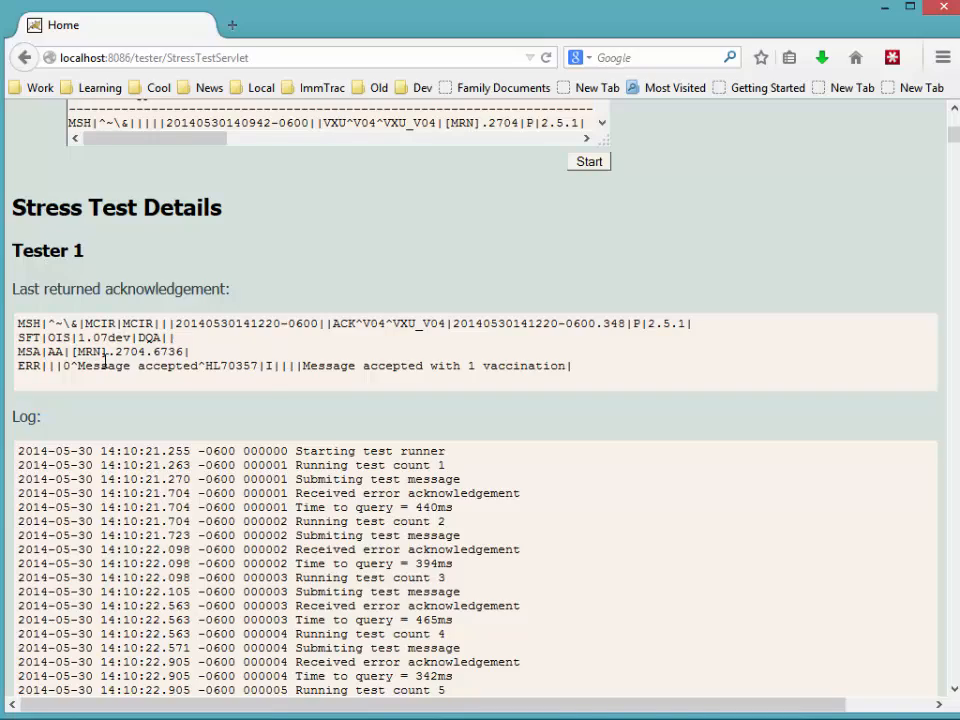
{"action": "scroll", "coordinate": [129, 409], "scroll_direction": "down", "scroll_amount": 4}
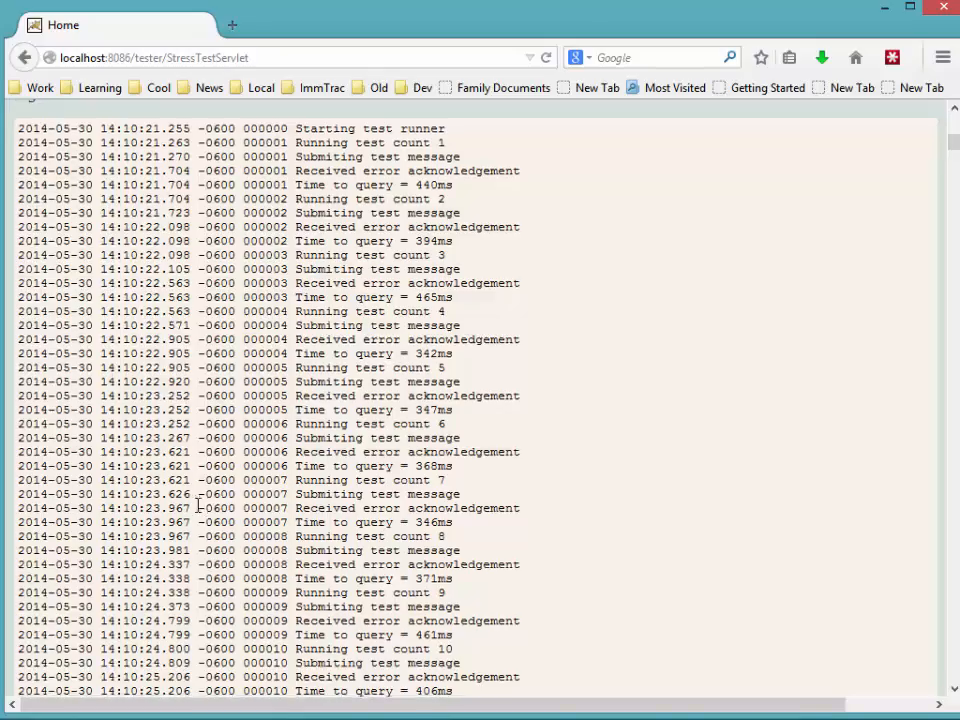
{"action": "scroll", "coordinate": [196, 503], "scroll_direction": "down", "scroll_amount": 5}
{"action": "scroll", "coordinate": [197, 503], "scroll_direction": "down", "scroll_amount": 17}
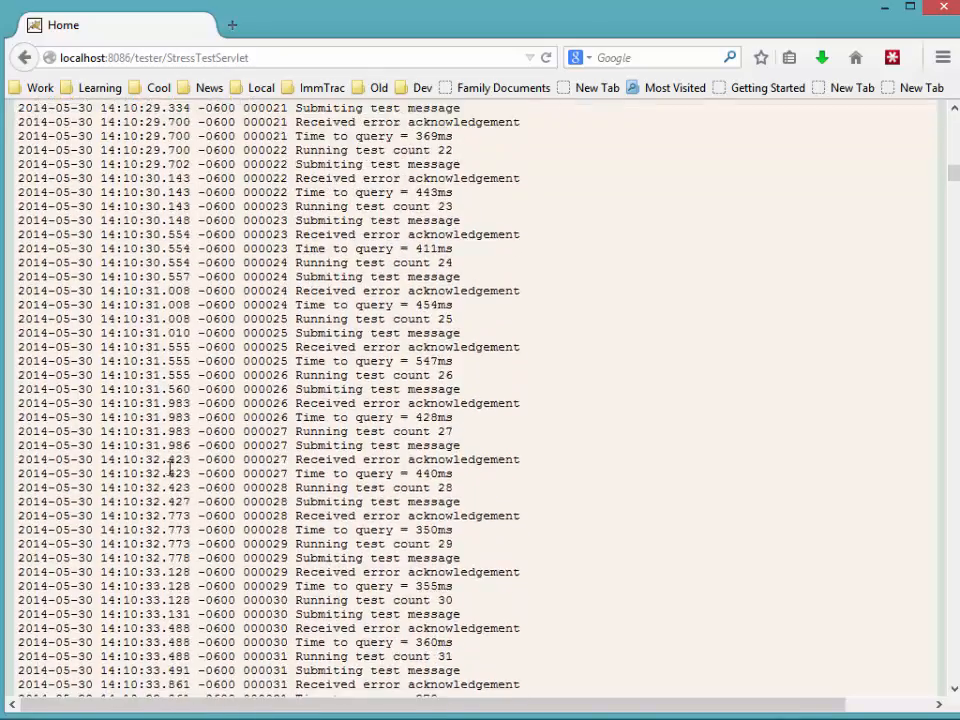
{"action": "scroll", "coordinate": [100, 485], "scroll_direction": "down", "scroll_amount": 8}
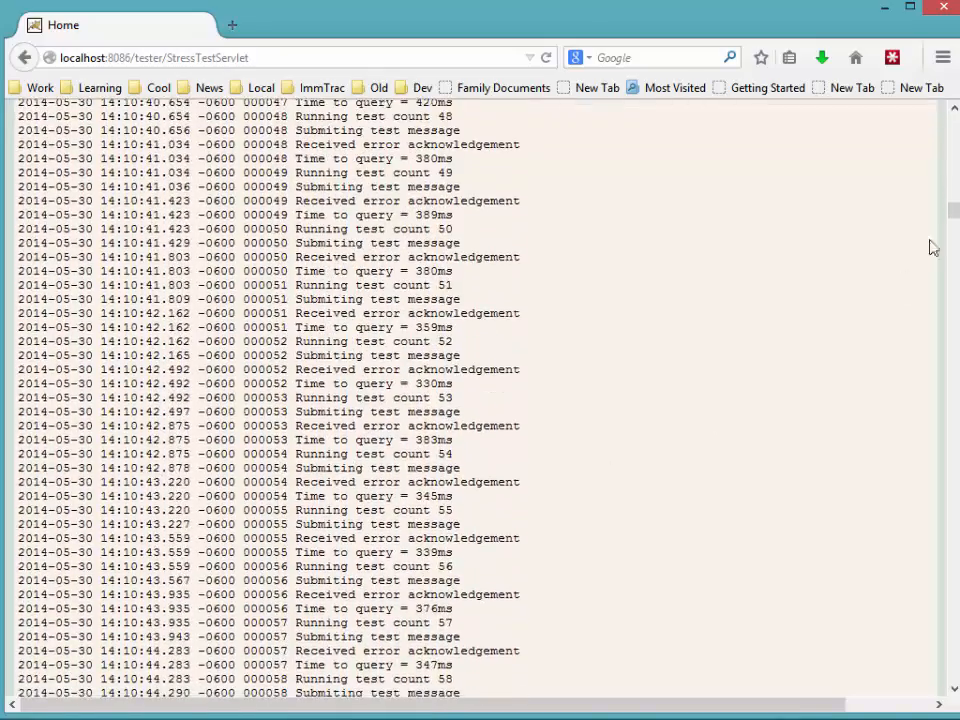
{"action": "left_click_drag", "start_coordinate": [955, 222], "coordinate": [953, 393]}
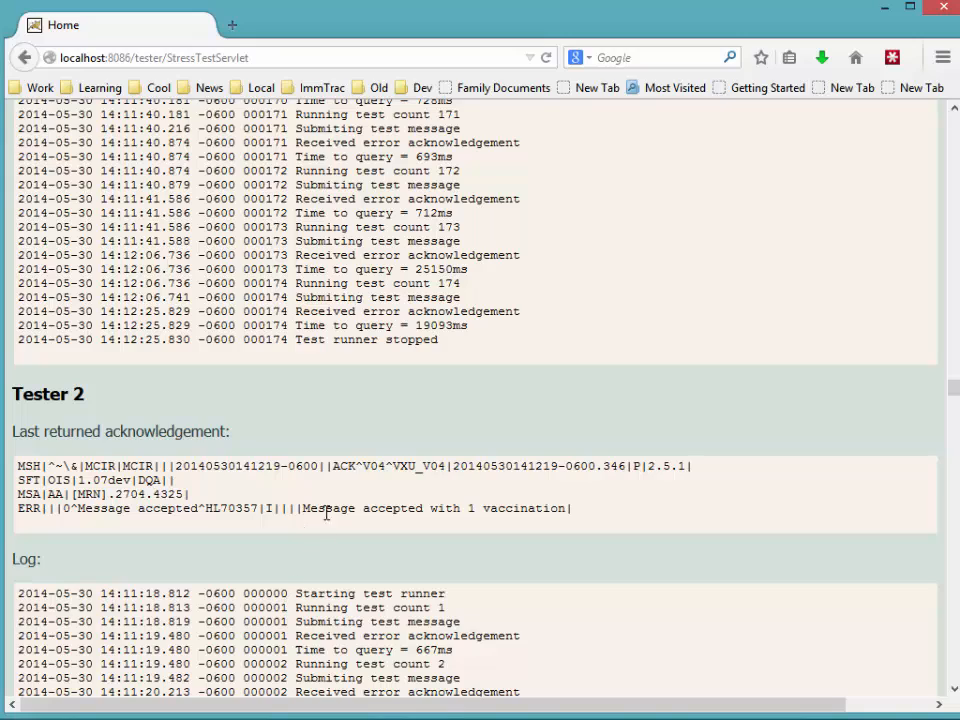
{"action": "left_click_drag", "start_coordinate": [955, 390], "coordinate": [953, 112]}
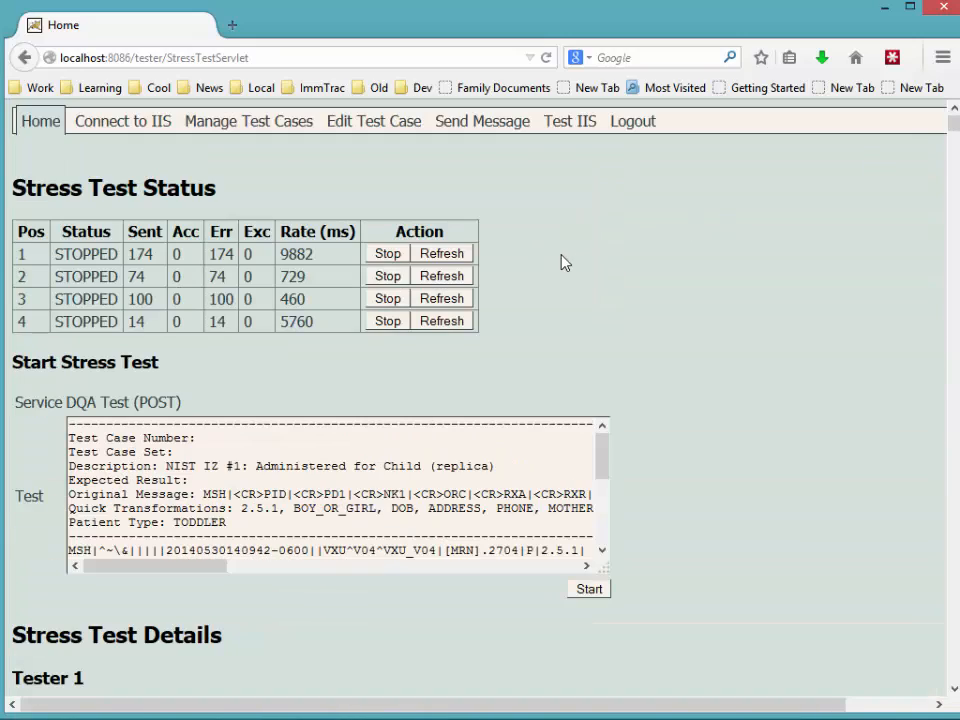